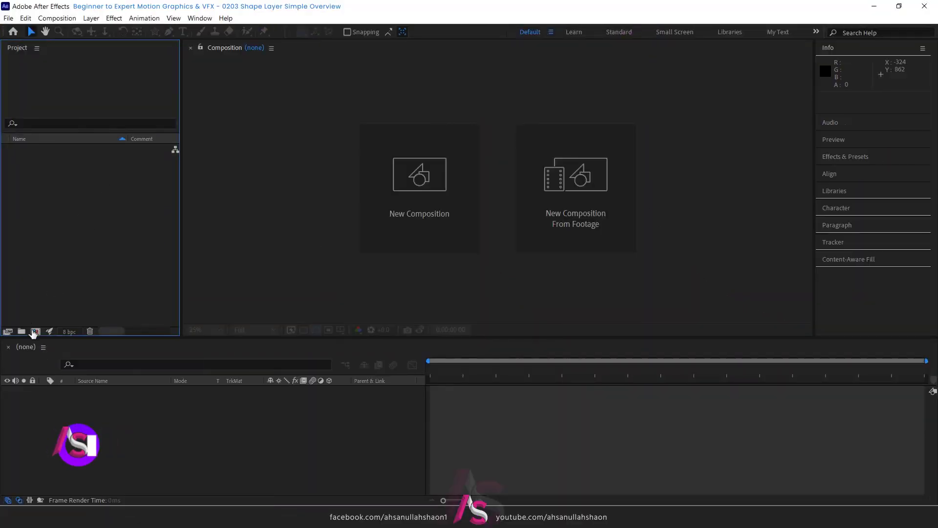
Create a 1920×1080, 25 fps, 5-second composition named Shape with the HDTV 1080 25 preset.
click(35, 331)
text(Sha)
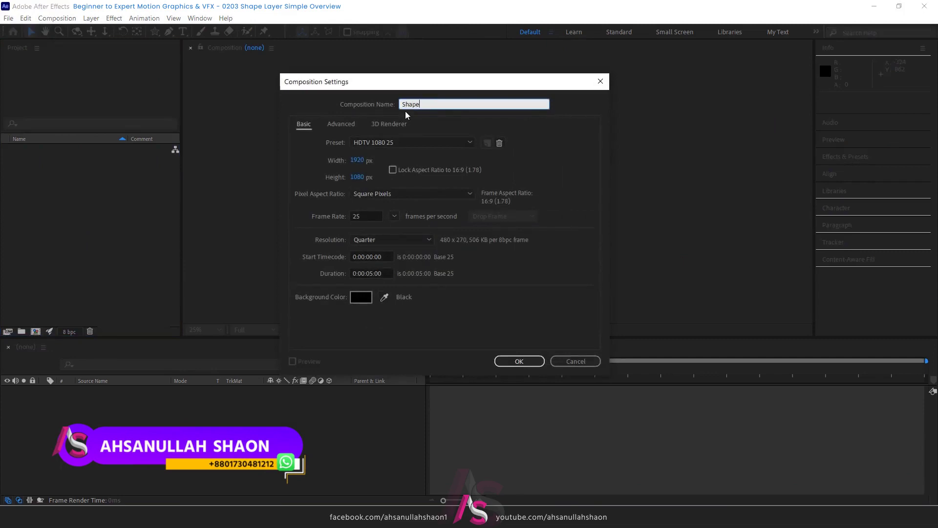
text(pe)
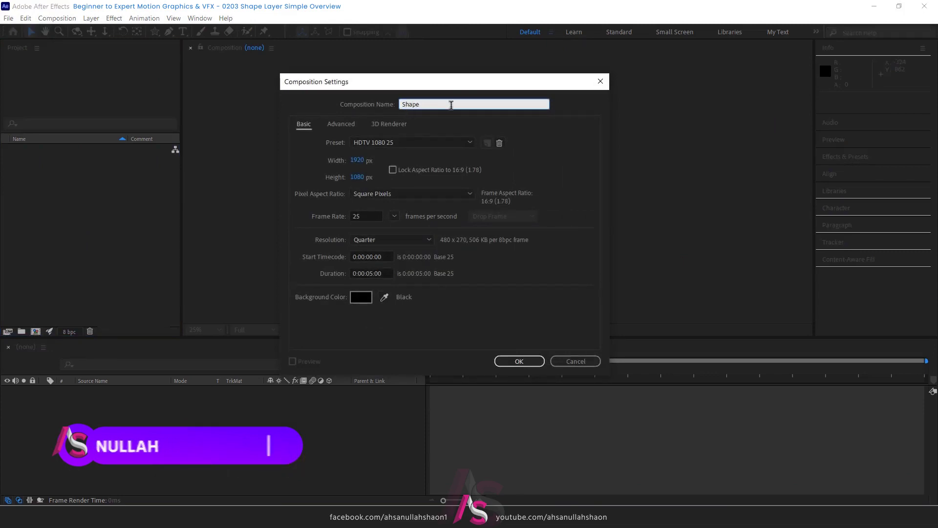
click(390, 142)
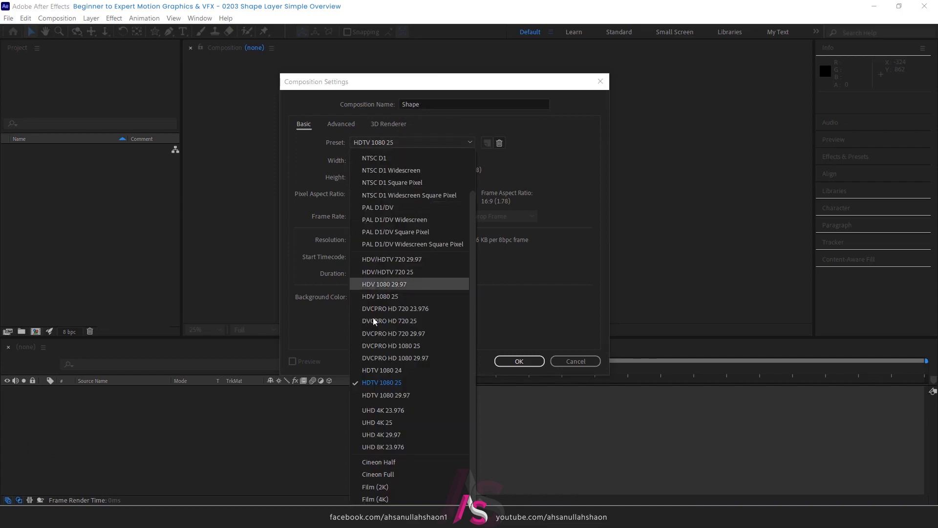
click(380, 383)
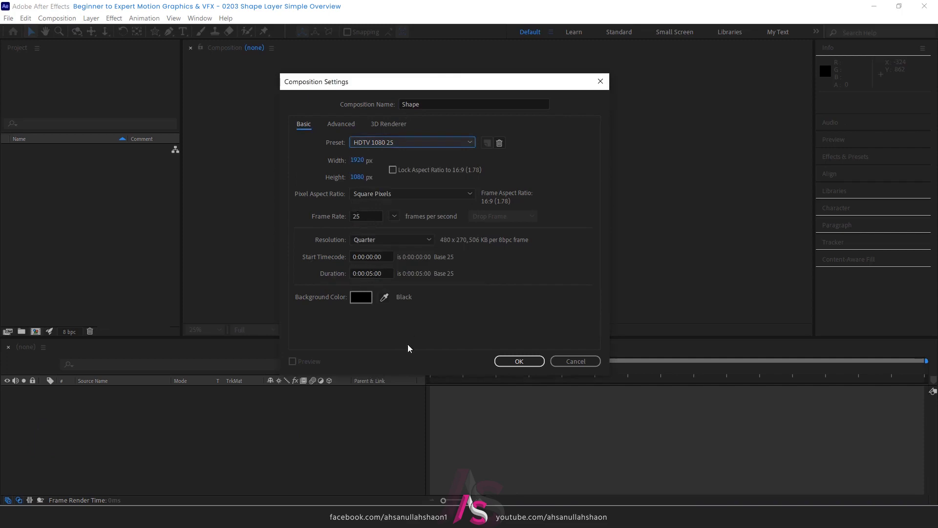
click(519, 361)
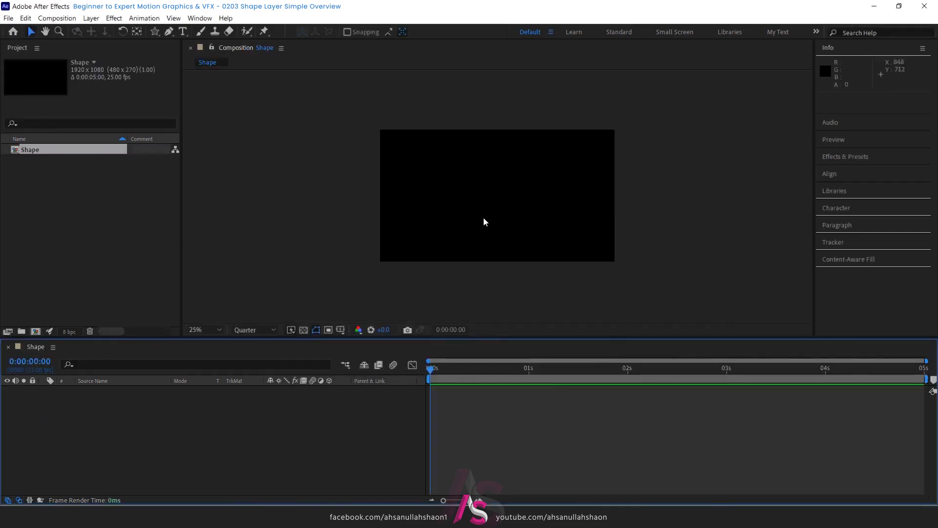
Set the viewer magnification to Fit so the Shape comp shows at 46.8%.
click(218, 329)
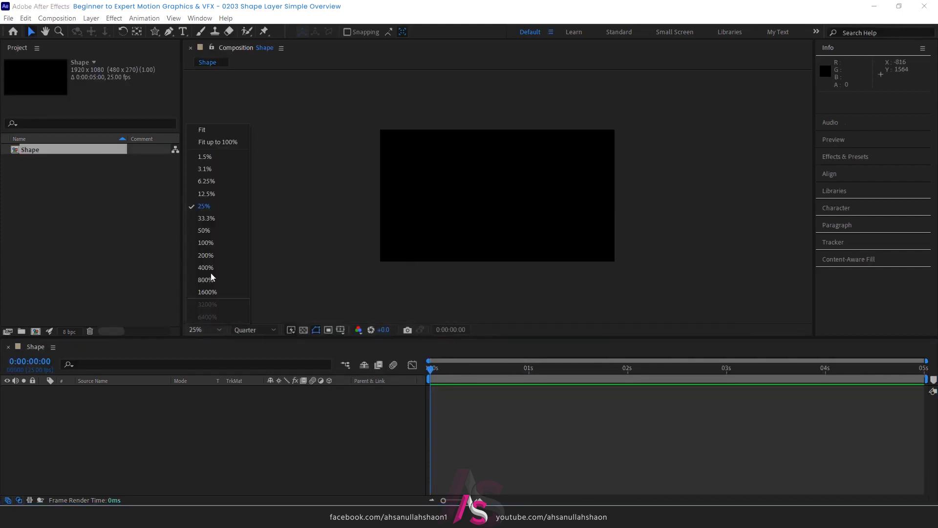
click(197, 130)
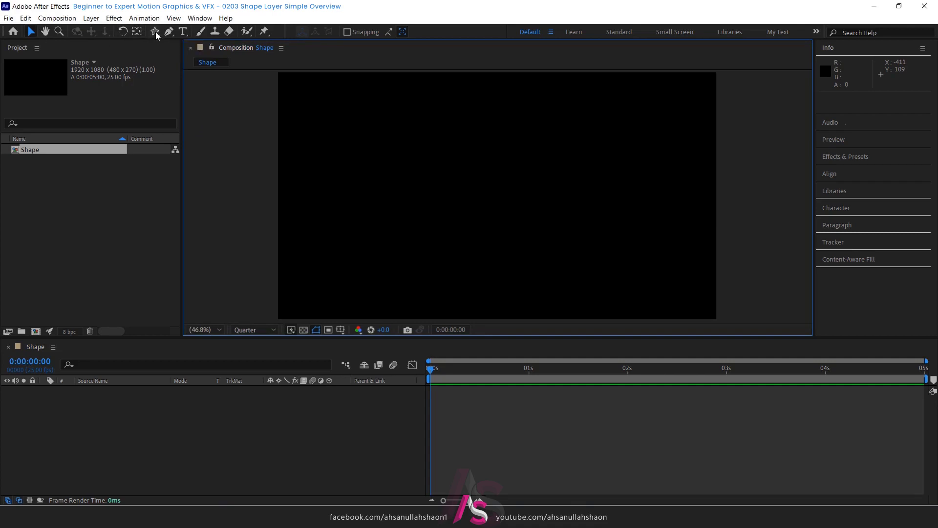
Make the Rectangle Tool active and set new shapes to have no stroke.
click(155, 32)
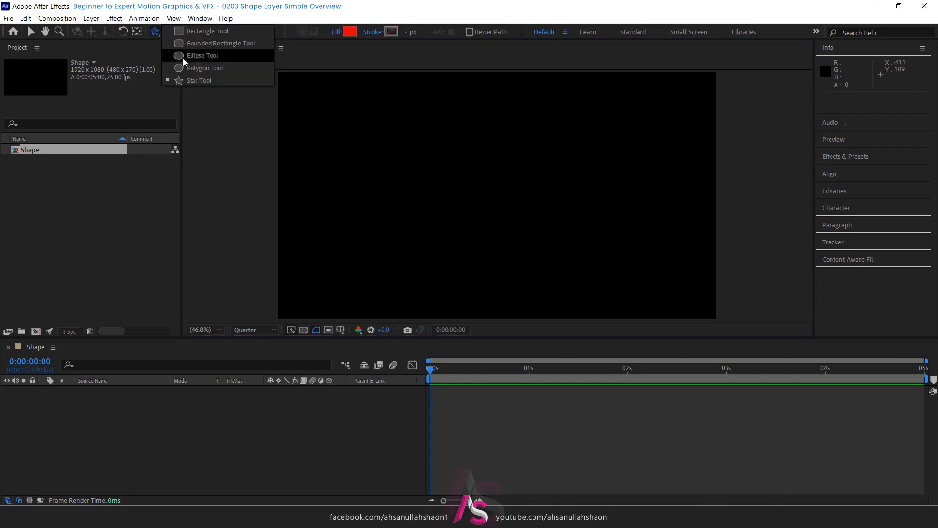
click(208, 31)
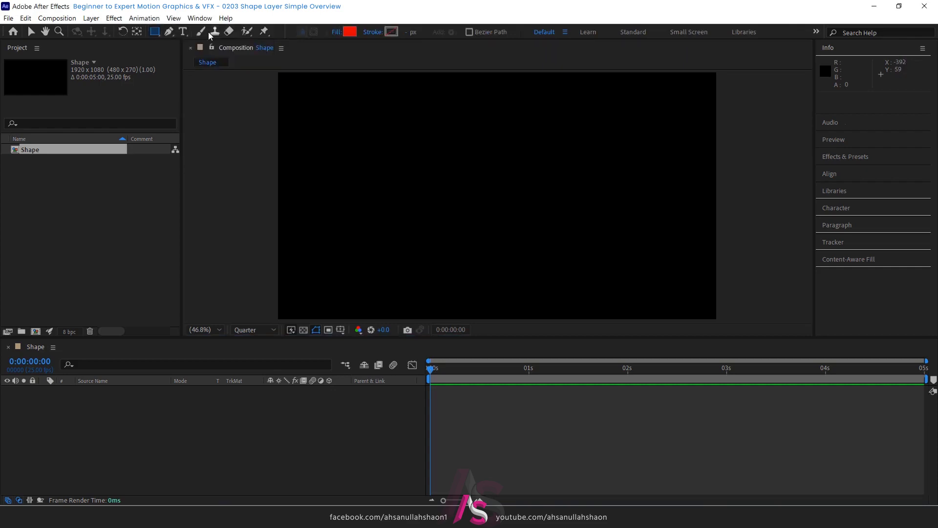
click(154, 33)
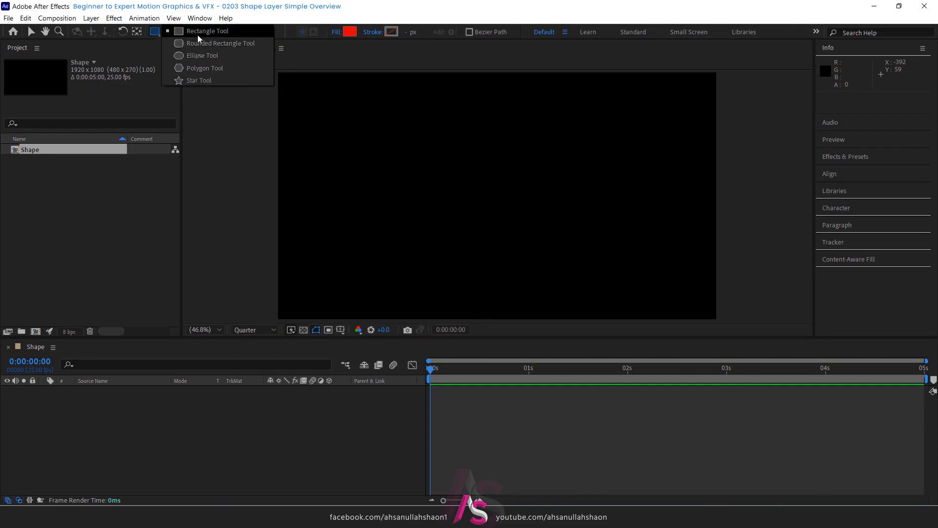
click(157, 33)
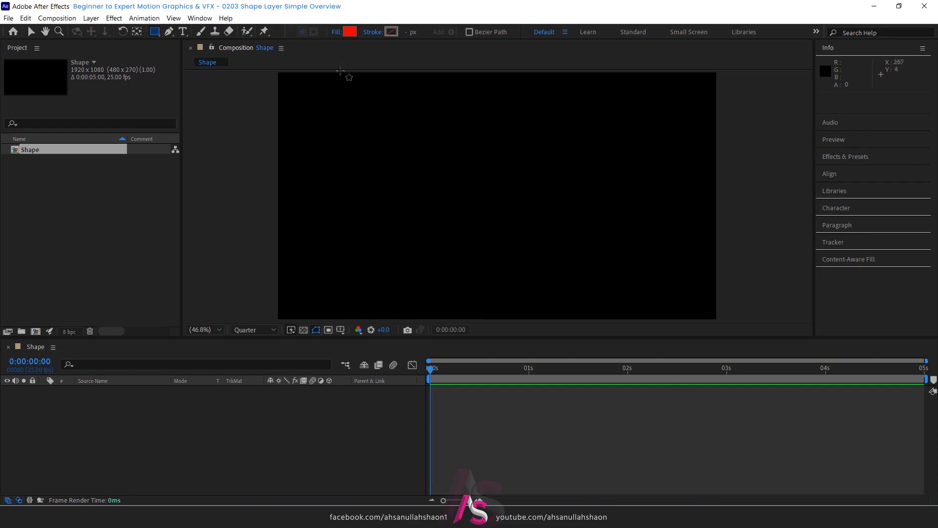
alt+click(392, 32)
Set the fill colour for new shapes to blue 158DB4.
click(350, 31)
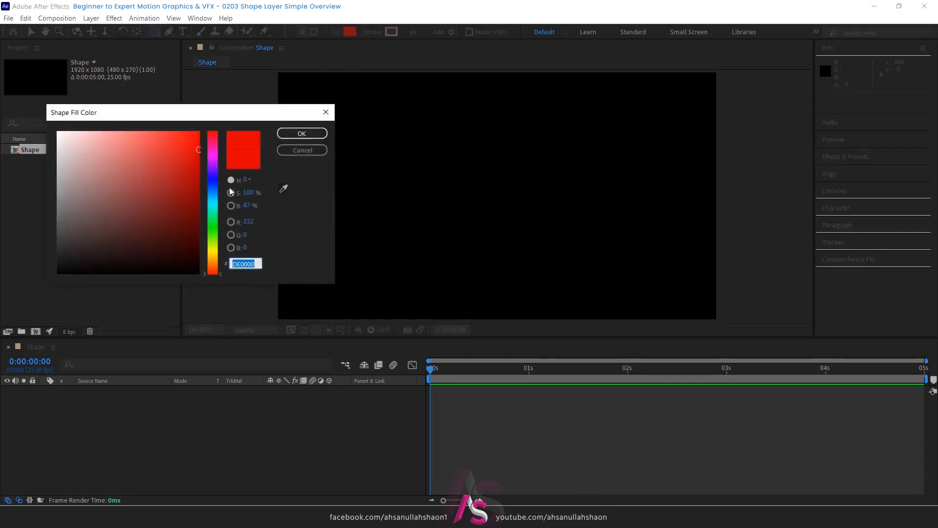
click(211, 196)
click(183, 172)
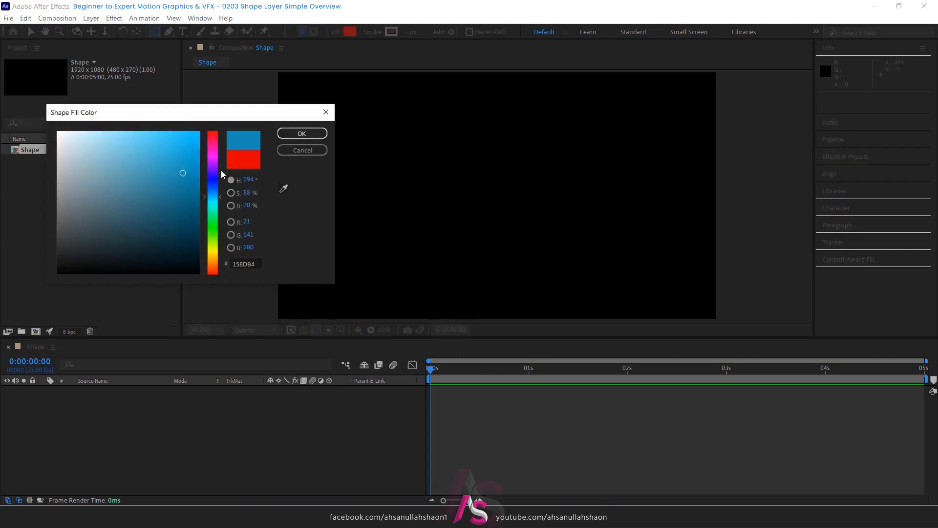
click(296, 133)
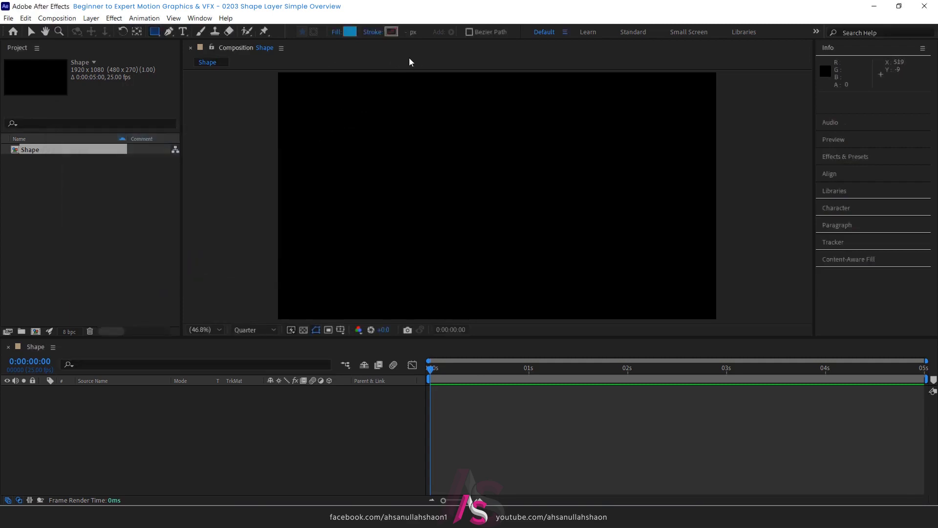
Set the stroke colour for new shapes to pure white at 5 px.
click(392, 31)
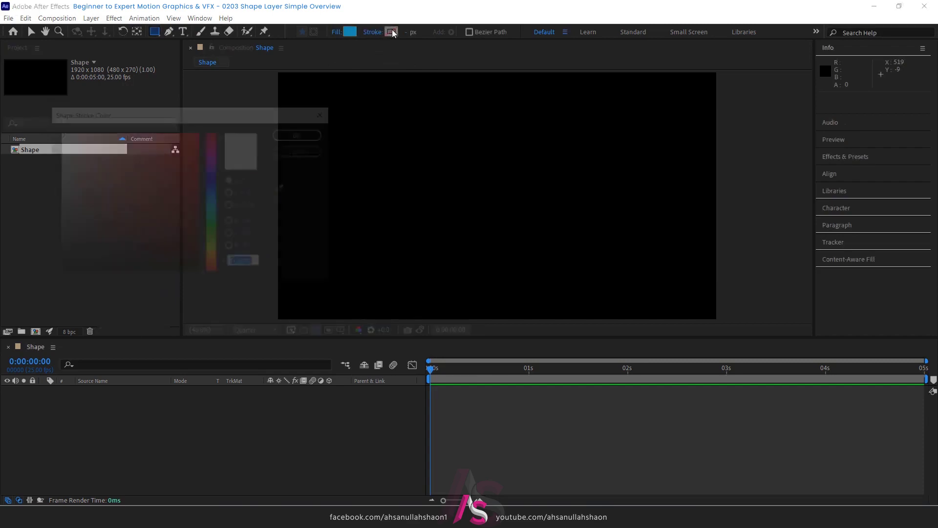
click(58, 132)
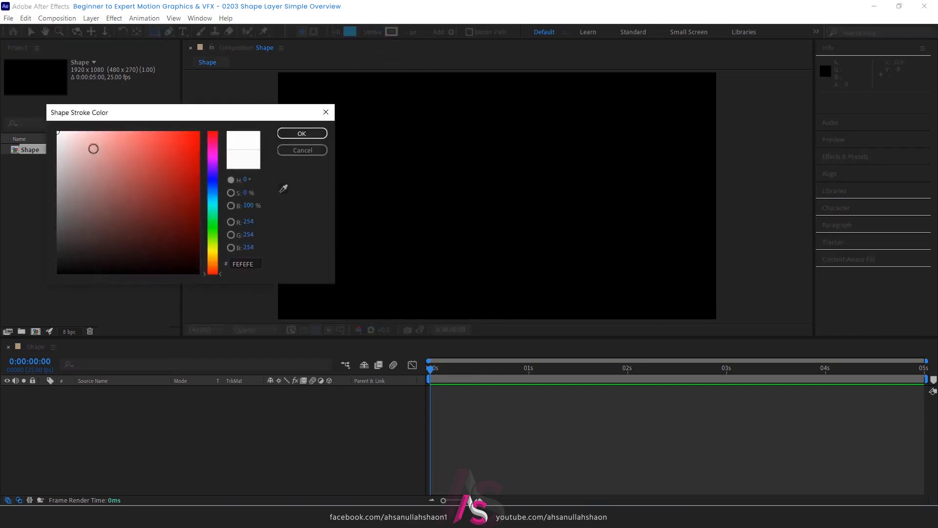
click(298, 133)
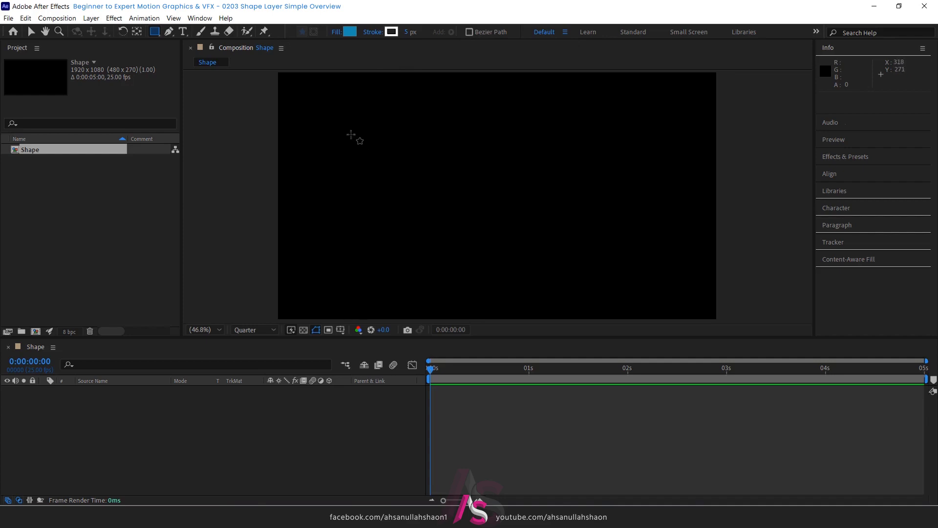
Draw a blue rectangle in the upper left and widen its white stroke to 18 px.
mouse_move(350, 134)
mouse_down()
mouse_move(467, 213)
mouse_move(429, 200)
mouse_up()
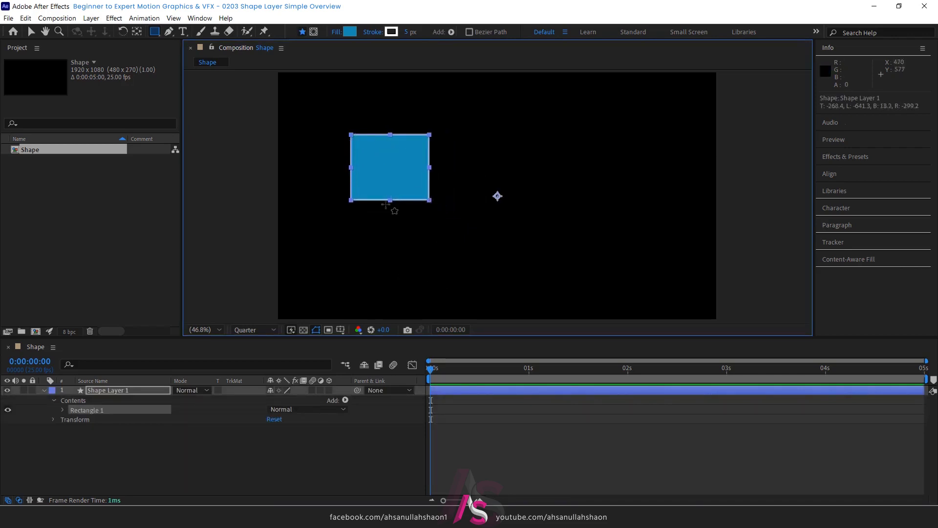
click(230, 435)
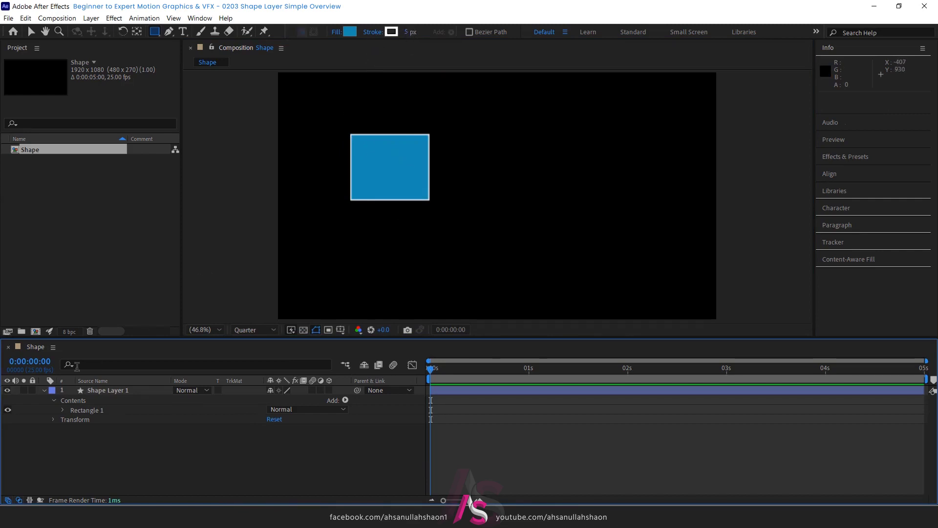
click(112, 389)
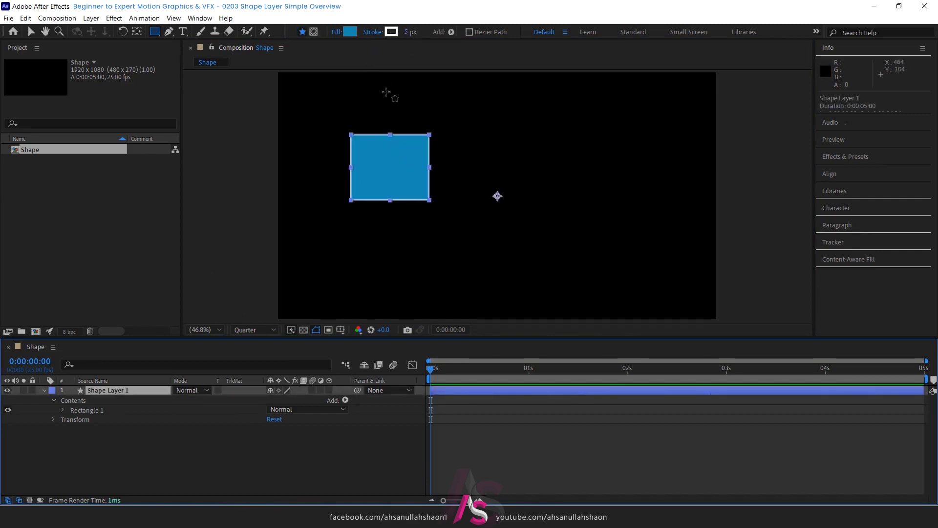
drag(406, 32, 415, 30)
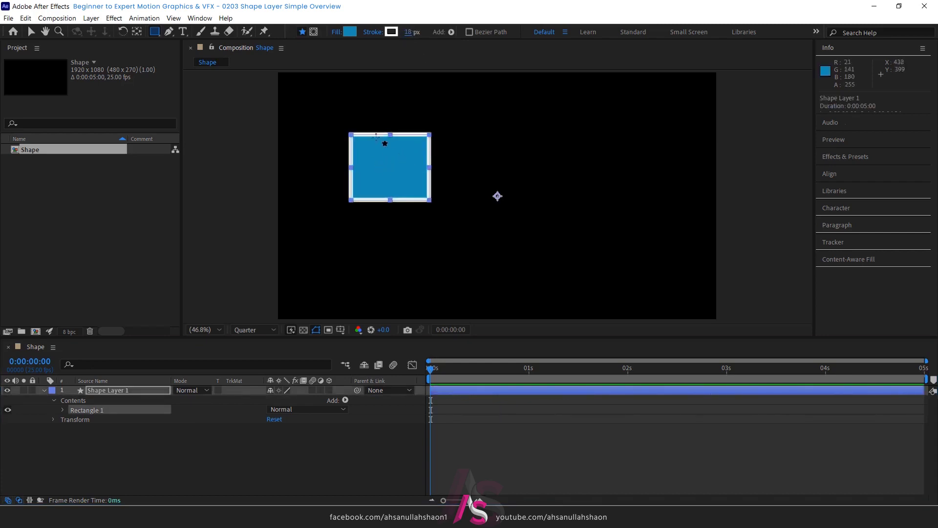
click(43, 390)
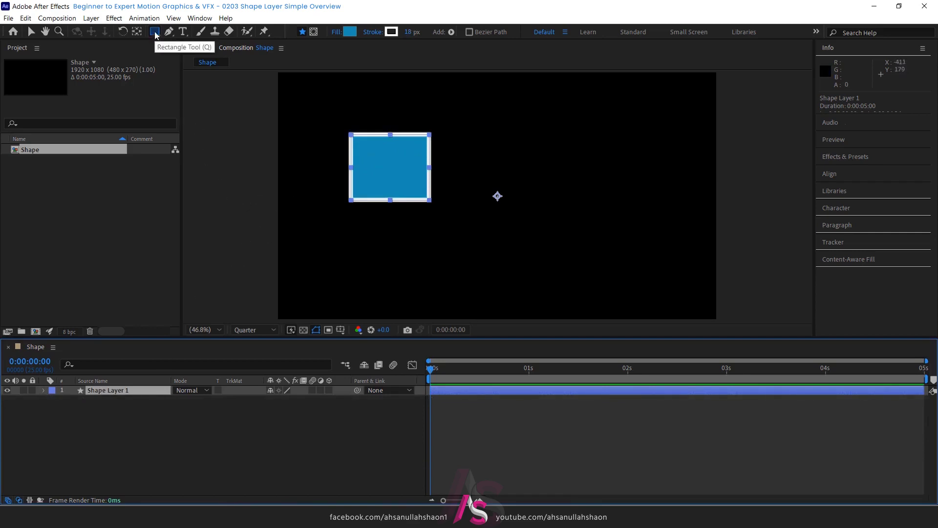
Draw a rounded rectangle, Rectangle 2, to the right of the first rectangle.
click(155, 34)
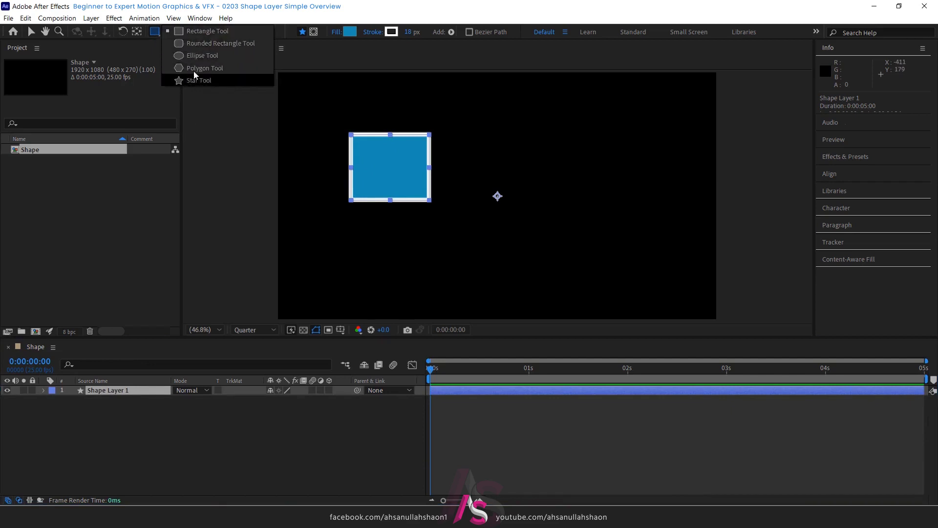
click(204, 45)
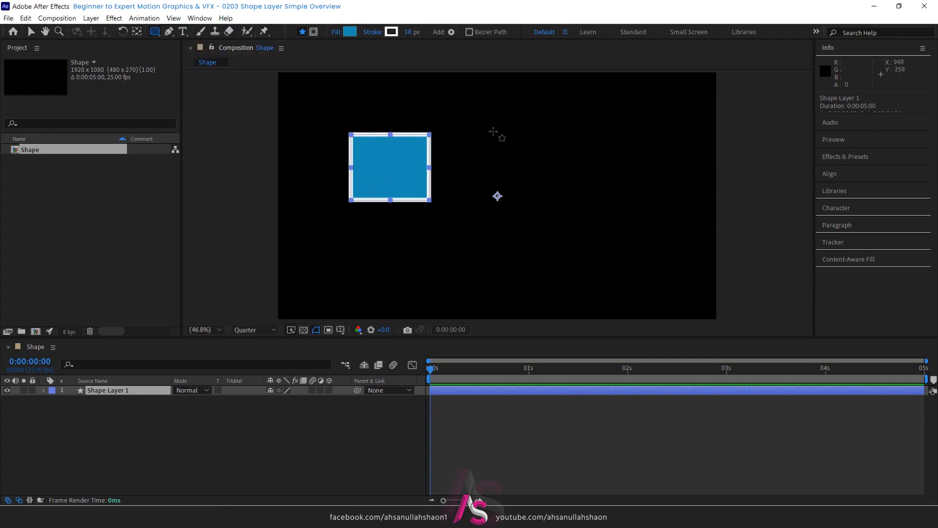
mouse_move(490, 129)
mouse_down()
mouse_move(571, 207)
mouse_move(568, 201)
mouse_up()
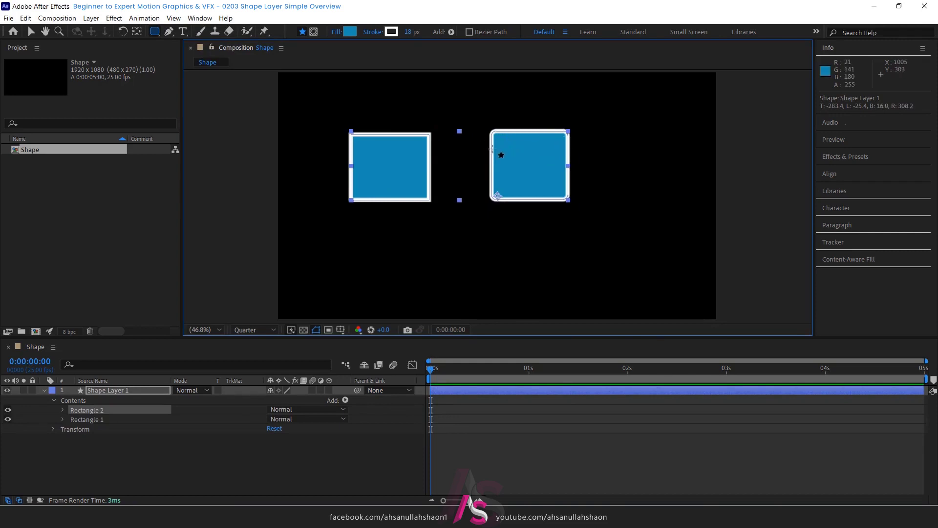
click(157, 36)
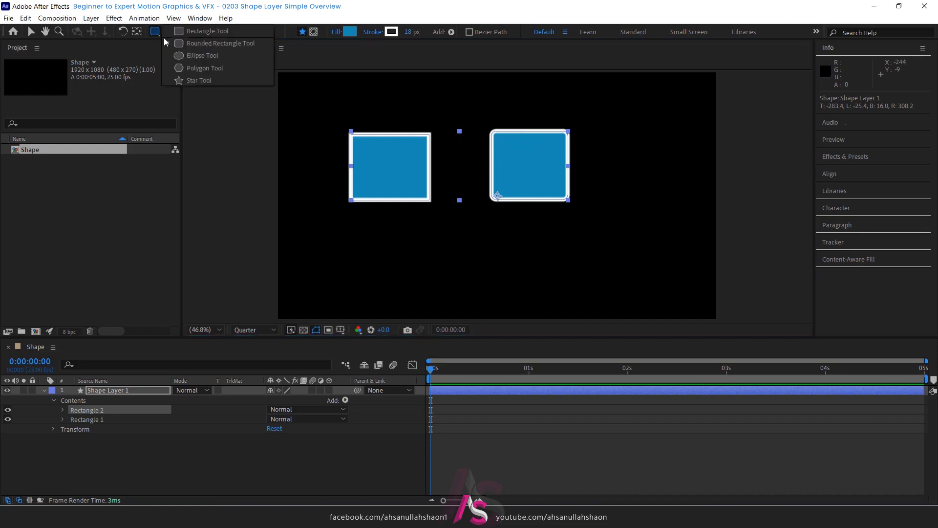
Draw a near-perfect circle, Ellipse 1, right of the rectangles, then select Shape Layer 1.
click(215, 55)
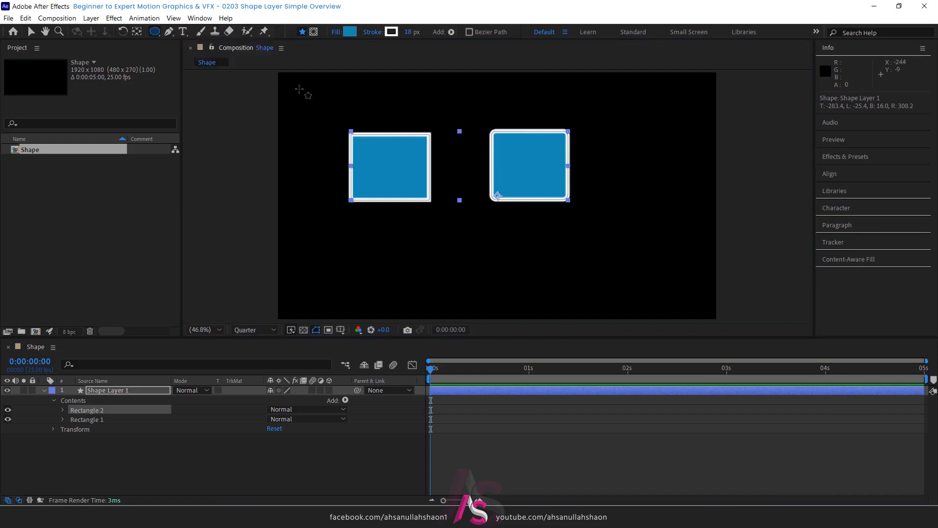
mouse_move(621, 139)
mouse_down()
mouse_move(661, 220)
mouse_move(661, 199)
mouse_move(680, 213)
mouse_move(664, 198)
mouse_move(674, 208)
mouse_up()
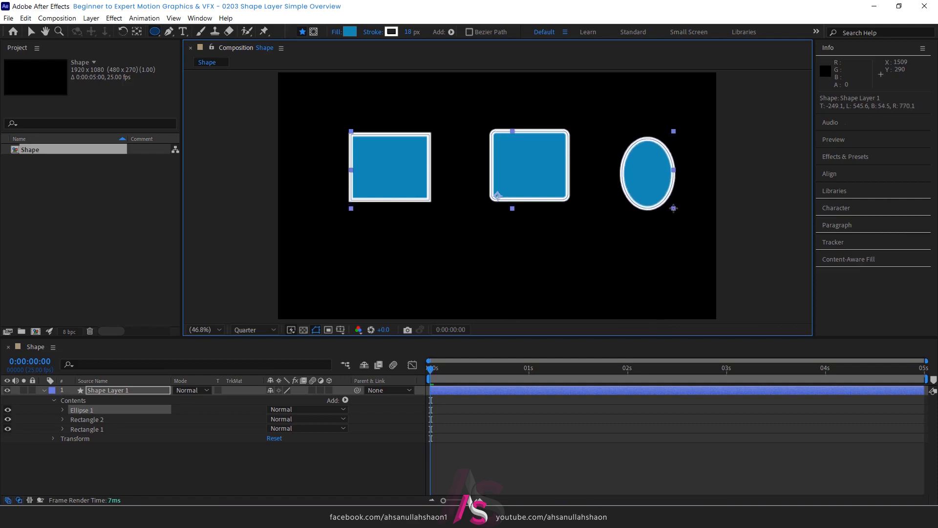
drag(673, 208, 688, 205)
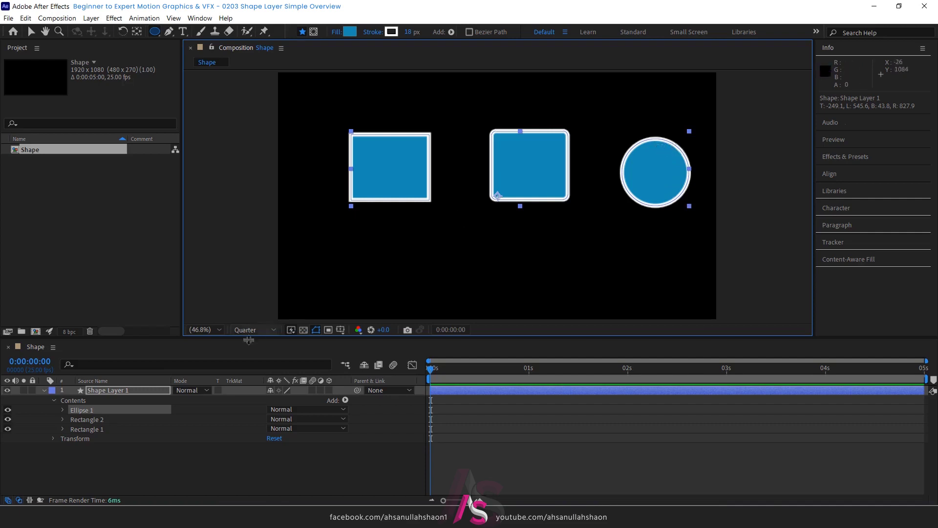
click(91, 390)
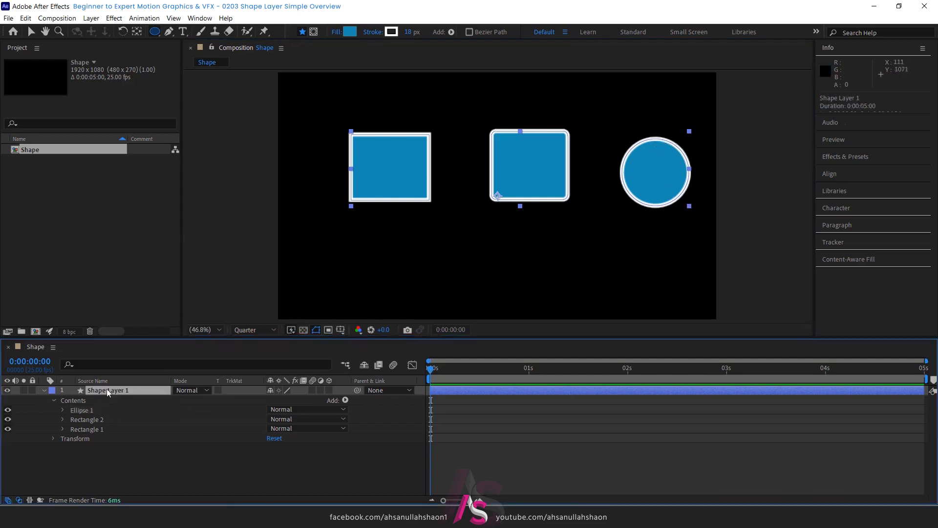
Fold Shape Layer 1's contents closed in the timeline, leaving just its layer row.
click(43, 390)
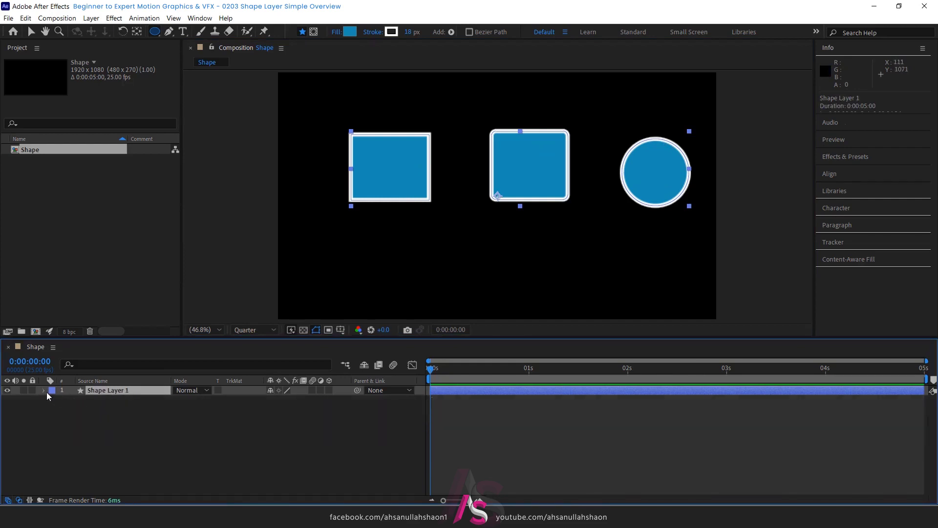
click(43, 390)
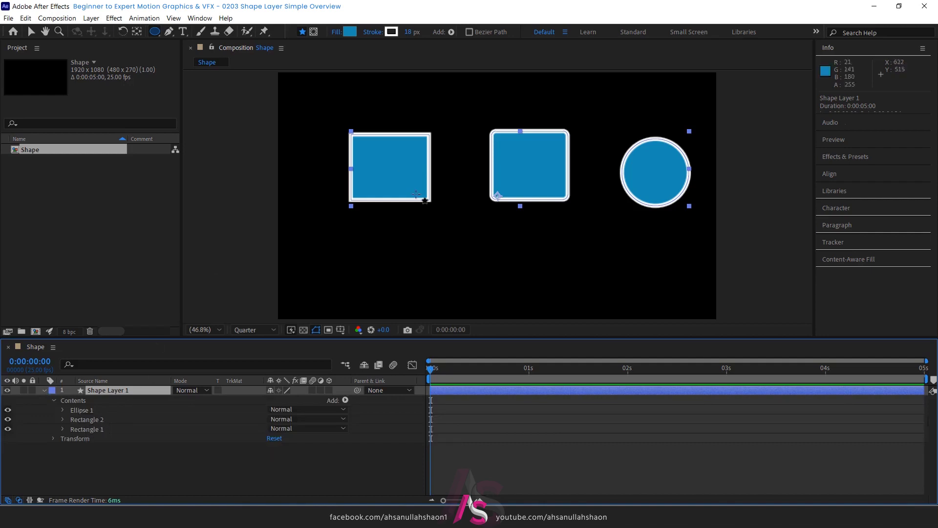
click(43, 391)
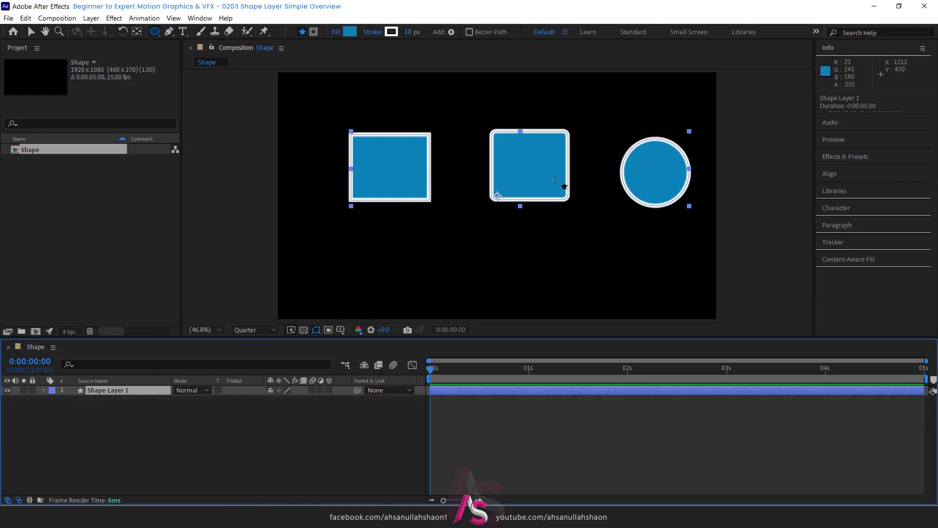
Draw a pentagon below the left rectangle on a new Shape Layer 2.
click(156, 32)
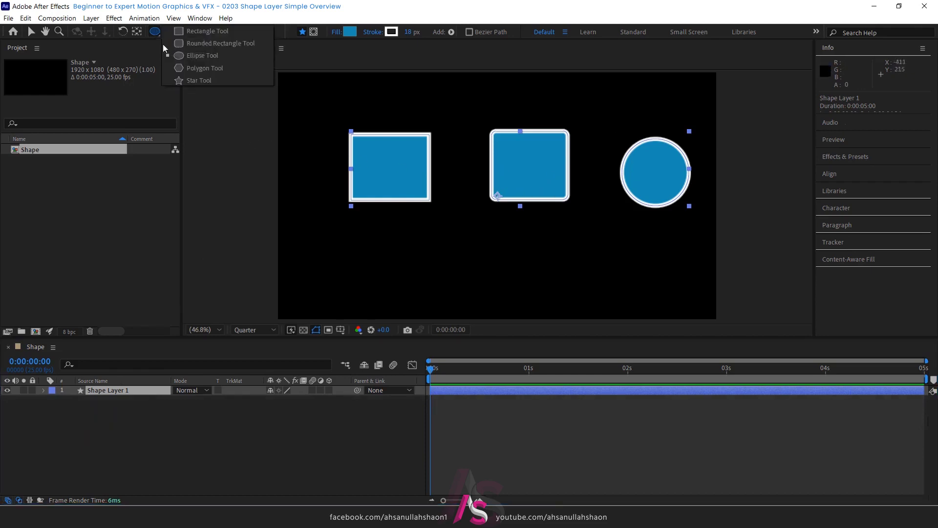
click(213, 69)
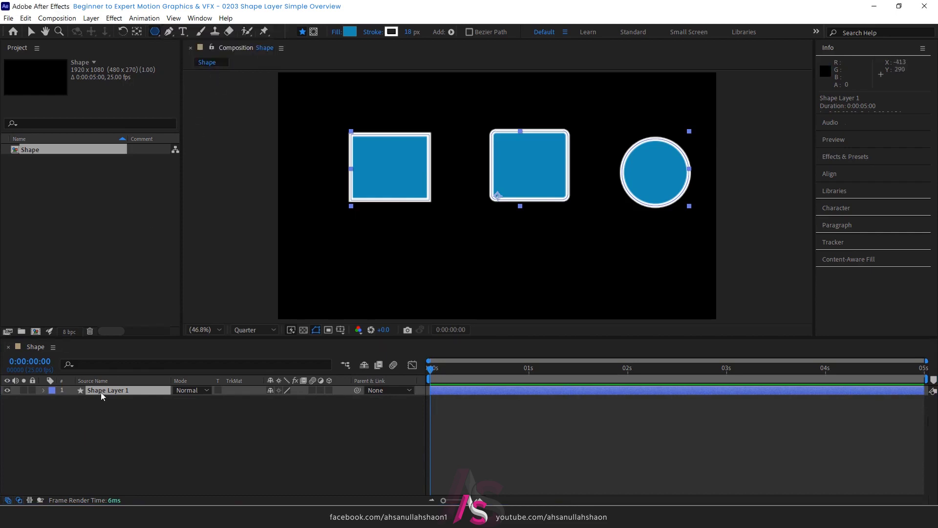
click(107, 430)
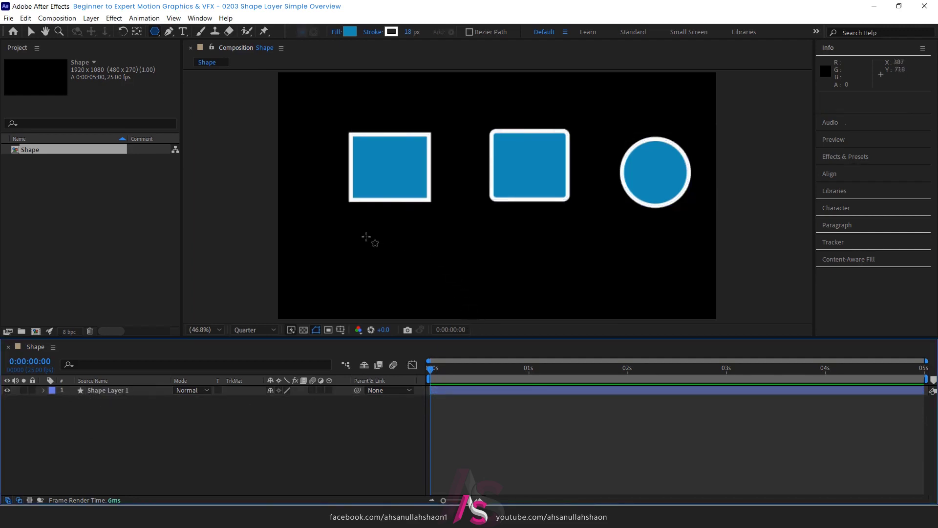
drag(359, 233, 403, 267)
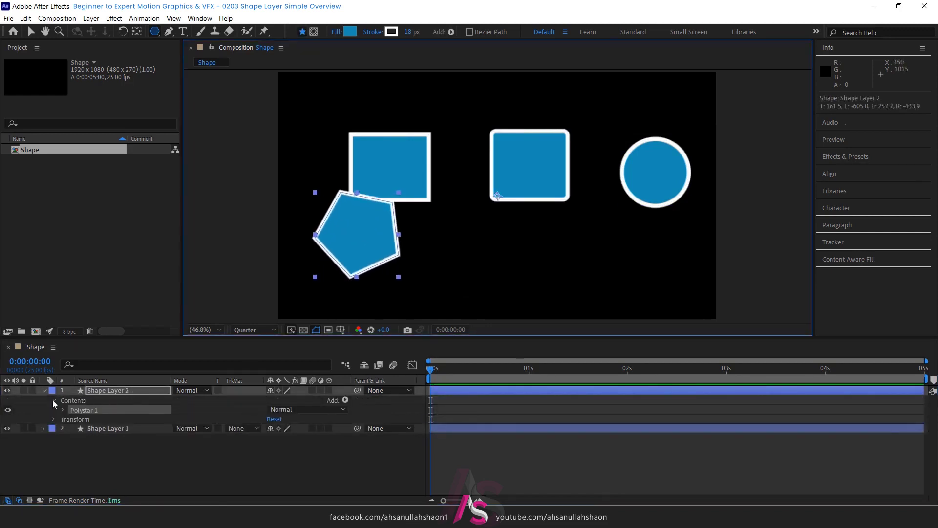
Move the pentagon on Shape Layer 2 down and to the right.
click(43, 390)
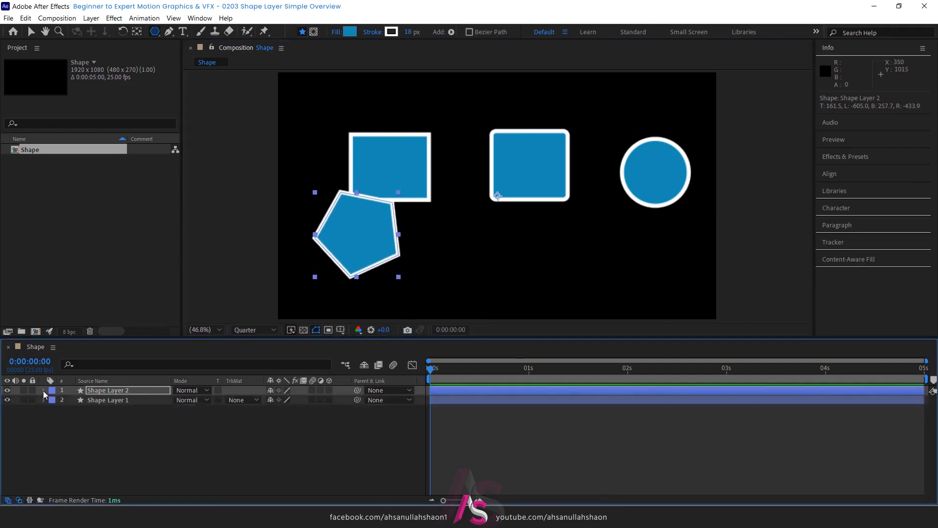
click(129, 402)
click(139, 391)
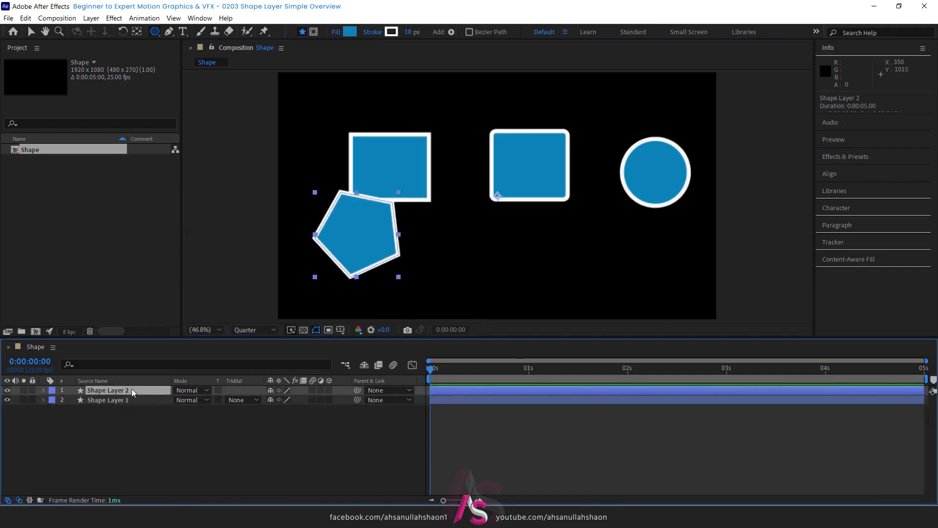
click(31, 32)
drag(346, 236, 368, 263)
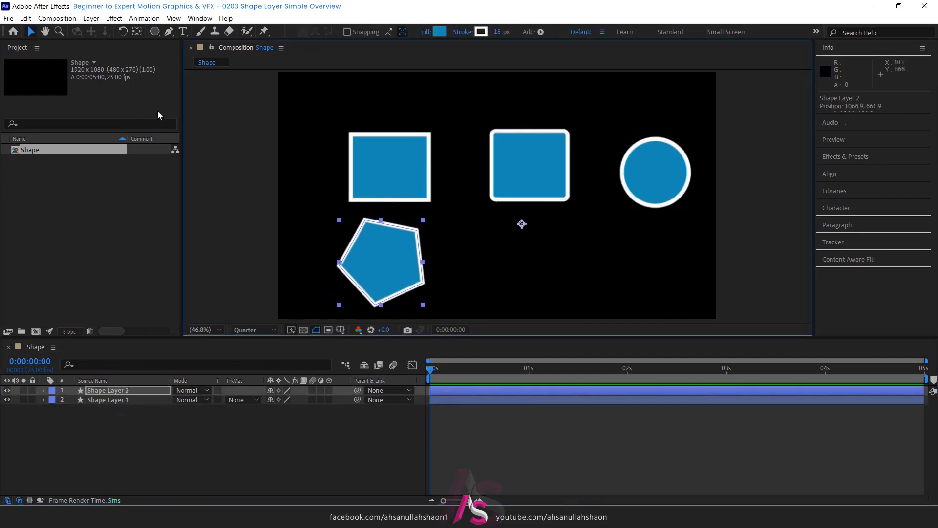
Choose the Star Tool and deselect all layers so the star gets its own layer.
click(155, 33)
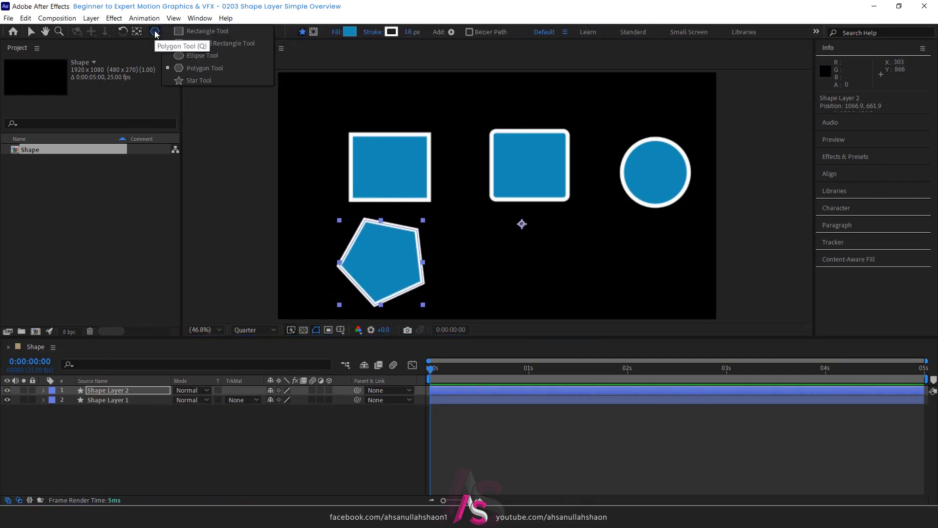
click(205, 81)
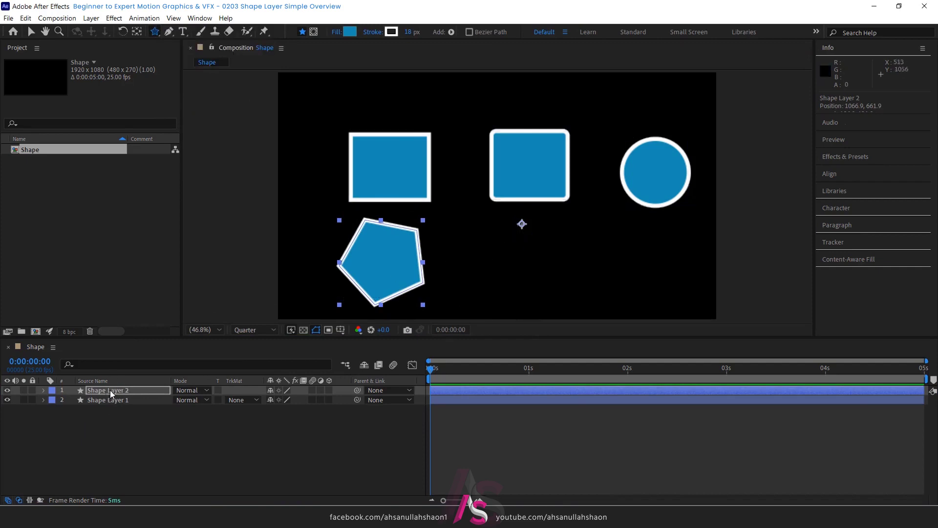
click(121, 390)
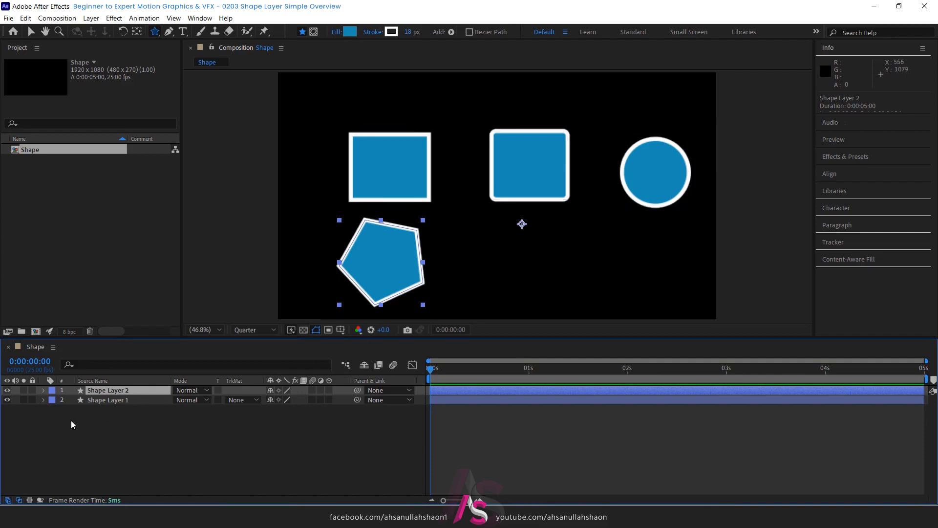
click(130, 436)
click(130, 390)
shift+click(120, 399)
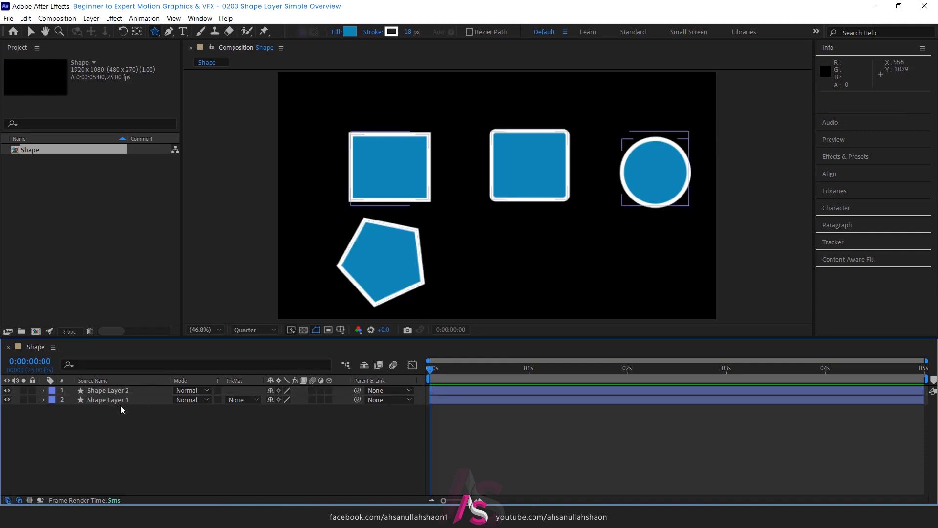
ctrl+click(120, 399)
click(112, 433)
click(101, 389)
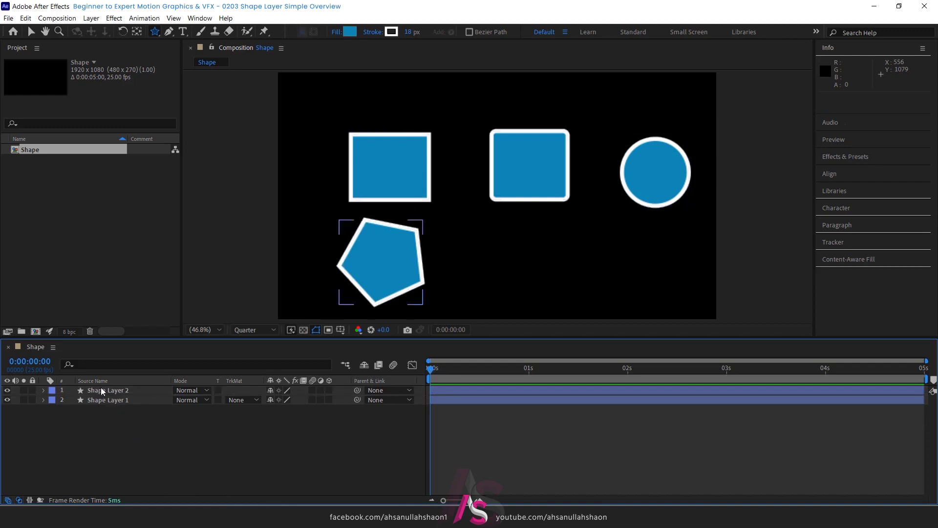
click(127, 430)
Draw a star below the rounded rectangle as Shape Layer 3 and select that layer.
drag(510, 245, 559, 266)
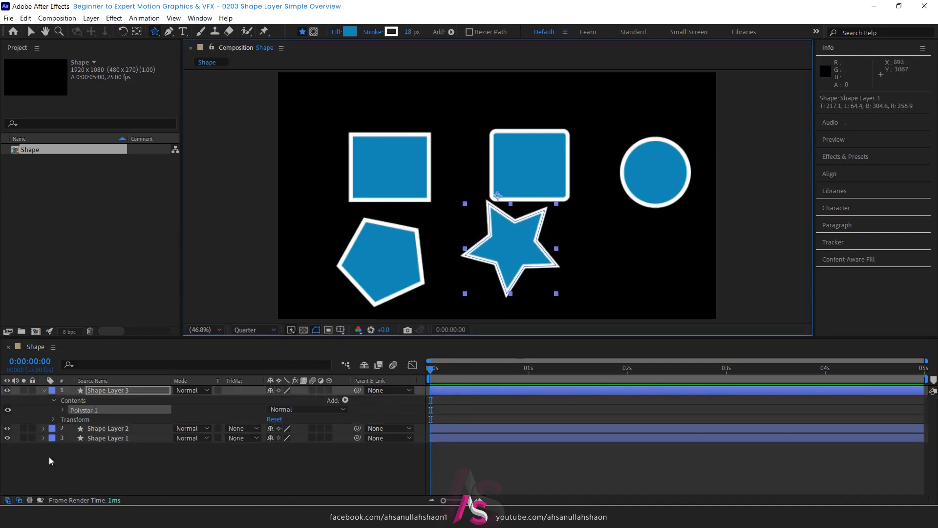
click(44, 391)
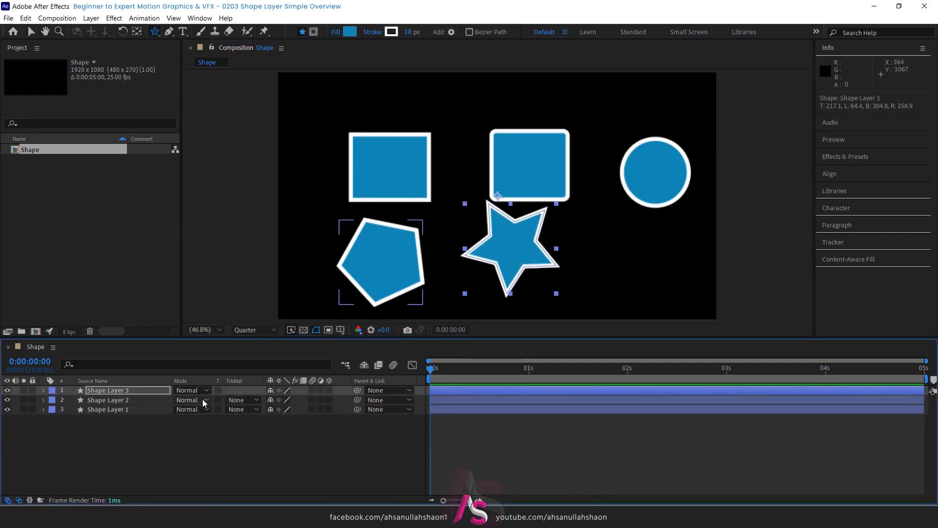
click(126, 392)
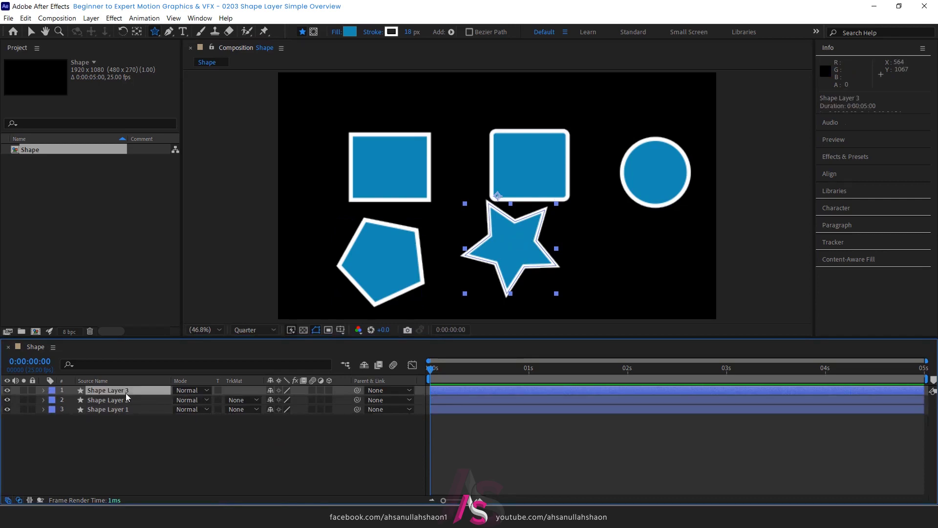
click(43, 390)
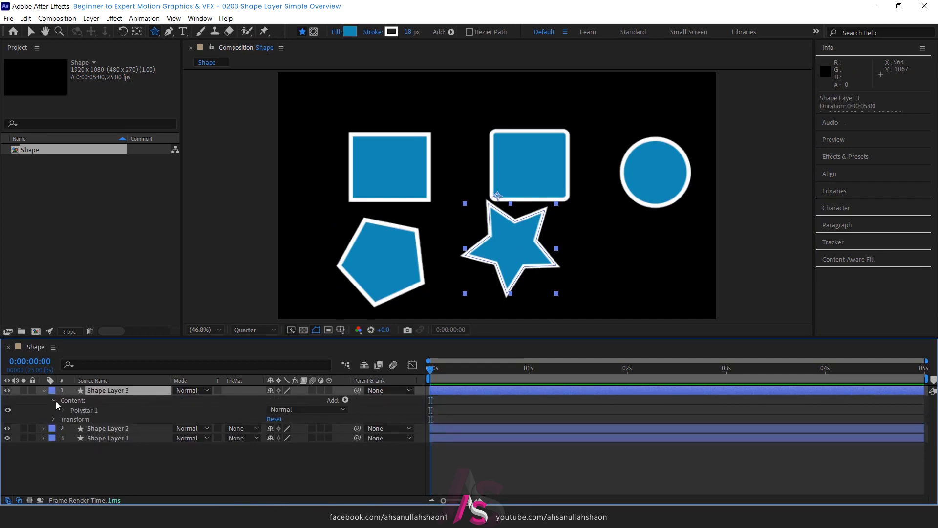
Inspect Shape Layer 3's Contents group to reveal Polystar 1, then fold it away.
click(54, 401)
click(67, 410)
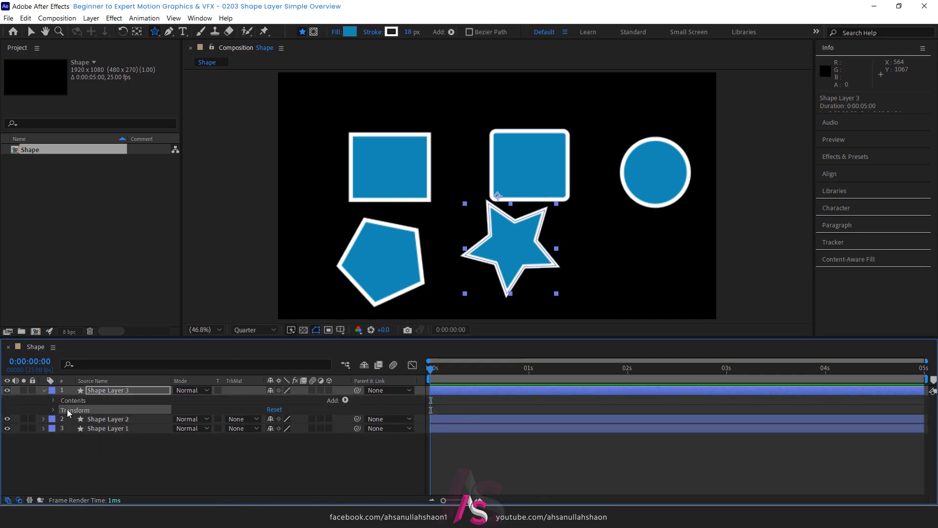
click(72, 401)
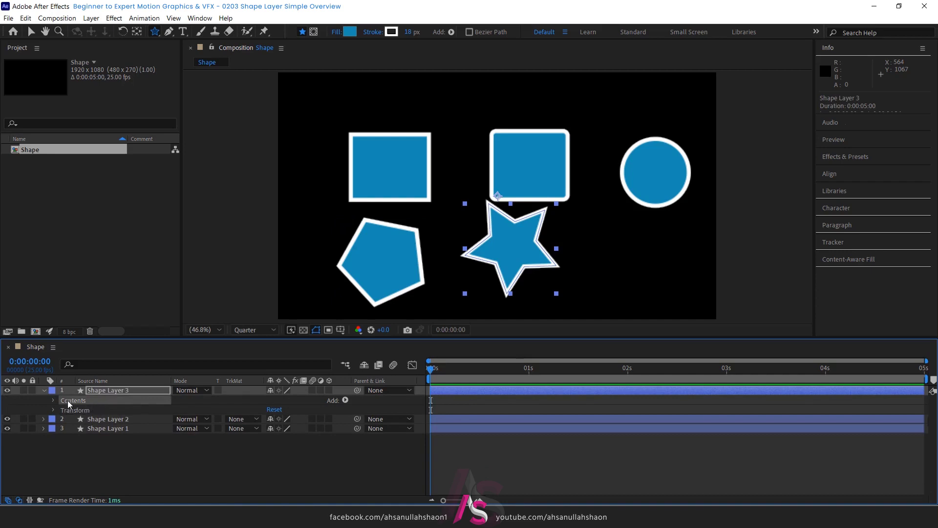
click(54, 400)
click(54, 400)
Collapse Shape Layer 3's properties and select Shape Layer 2, the pentagon.
click(43, 390)
click(42, 390)
click(42, 390)
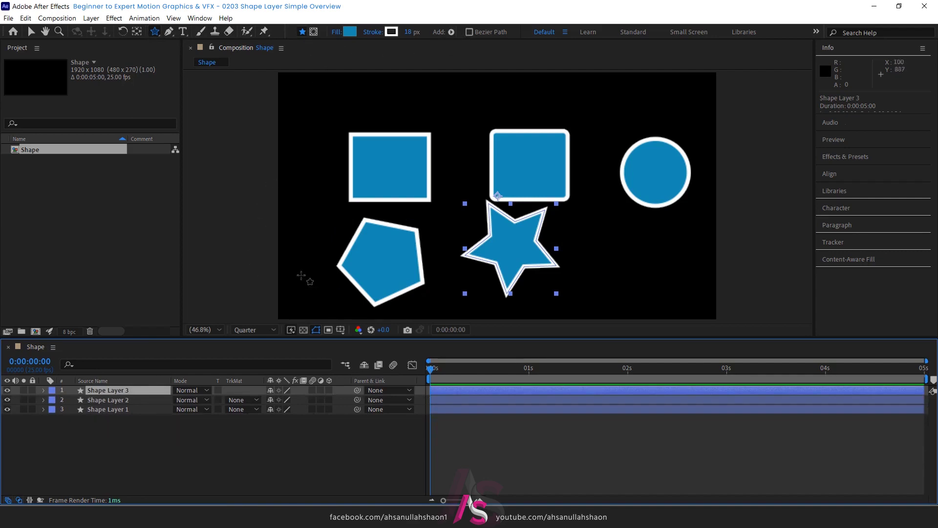
click(132, 400)
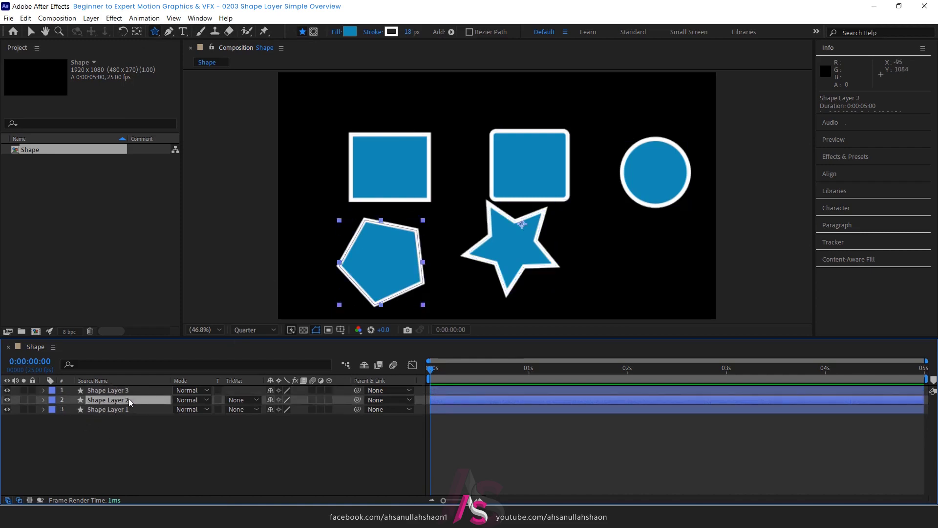
Delete the pentagon and star layers, Shape Layers 2 and 3.
key(Delete)
click(124, 391)
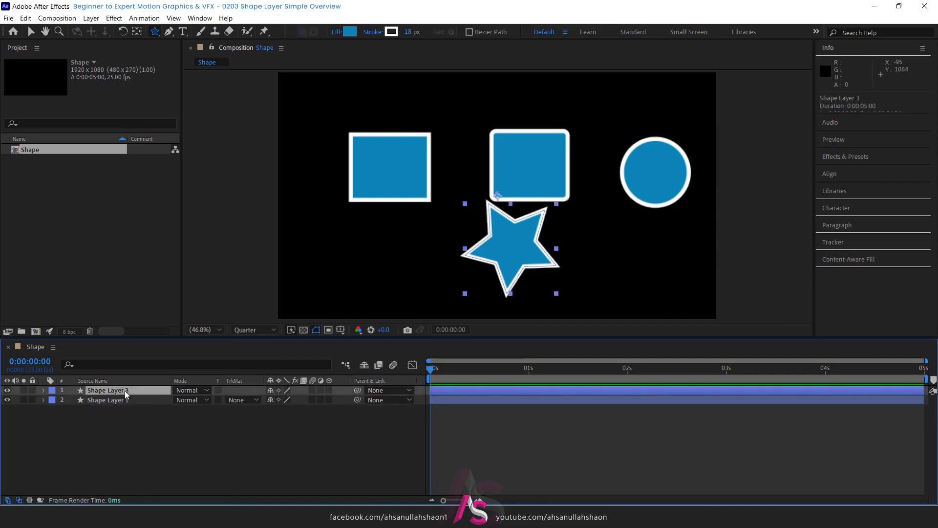
key(Delete)
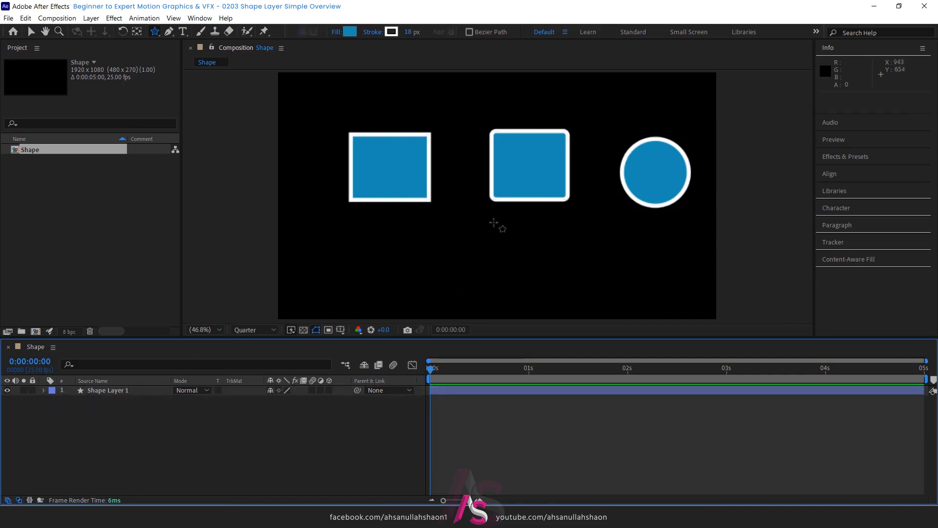
Delete Ellipse 1 and Rectangle 2 from Shape Layer 1, leaving only Rectangle 1.
click(60, 391)
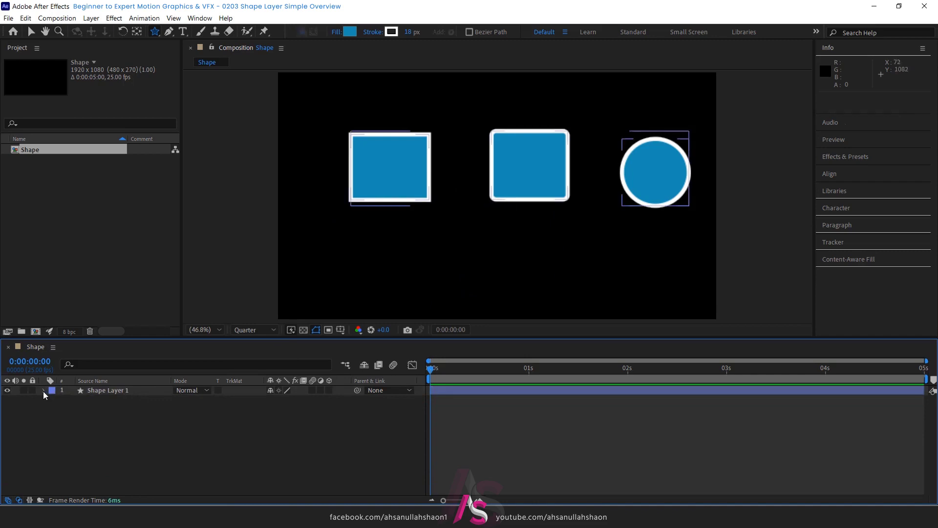
click(43, 391)
click(83, 412)
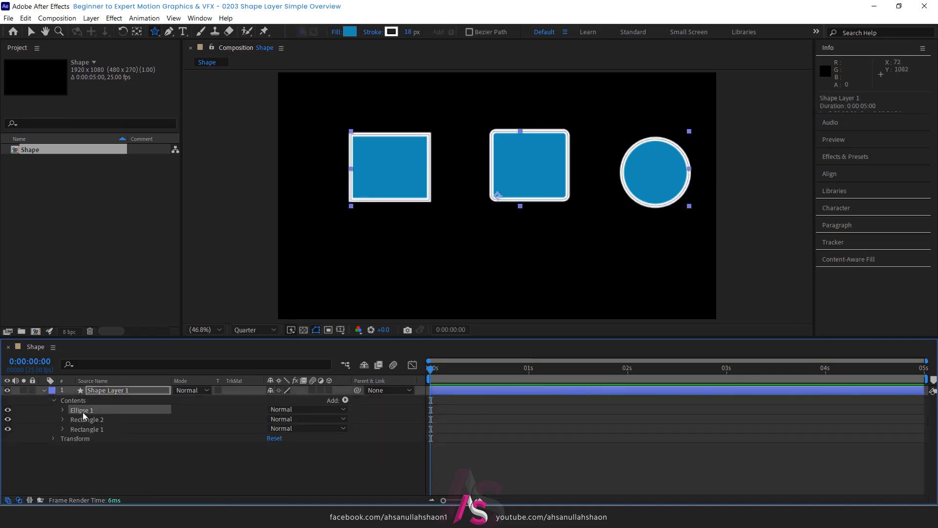
key(Delete)
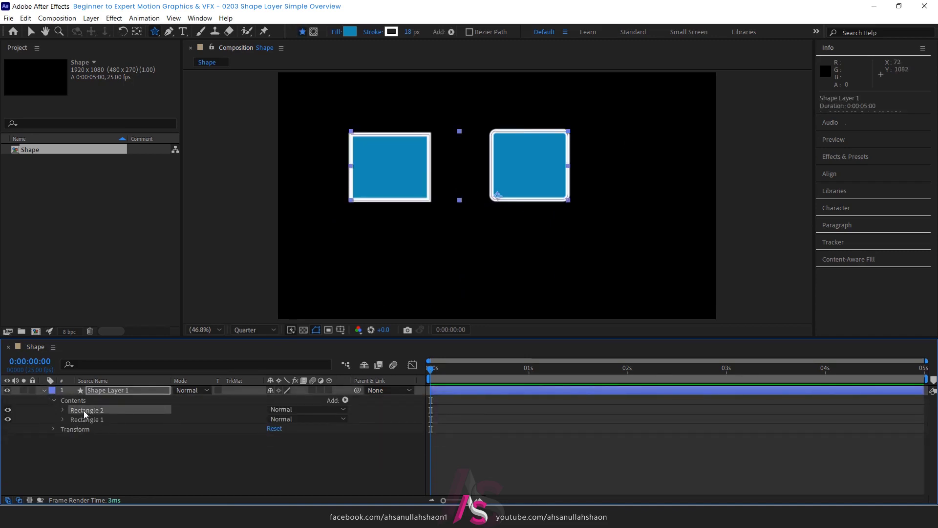
key(Delete)
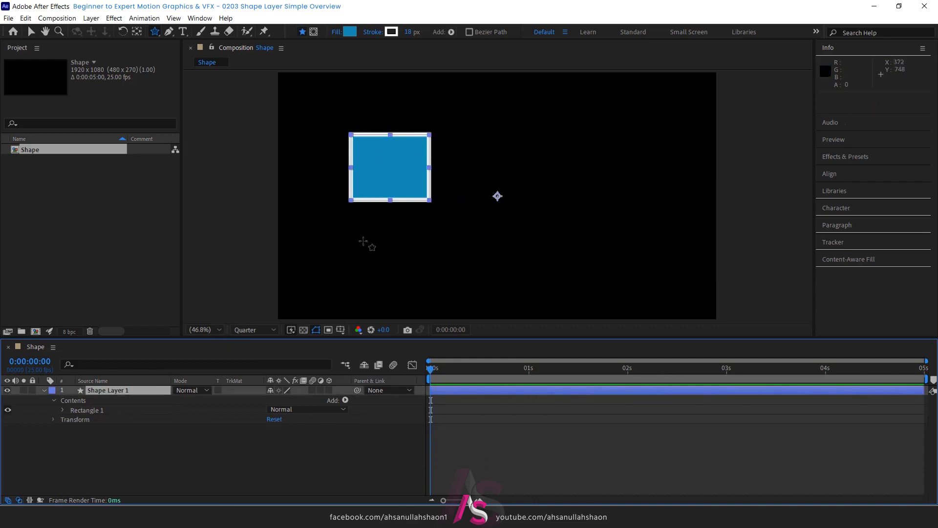
Change the square's fill colour from blue to bright magenta F900F8.
click(44, 390)
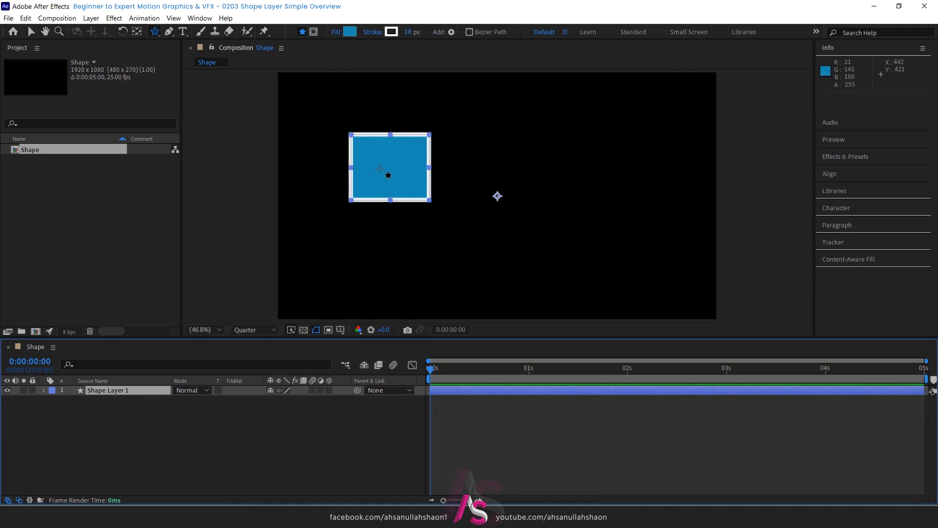
click(349, 32)
mouse_move(157, 147)
mouse_down()
mouse_move(138, 160)
mouse_move(125, 193)
mouse_move(172, 220)
mouse_up()
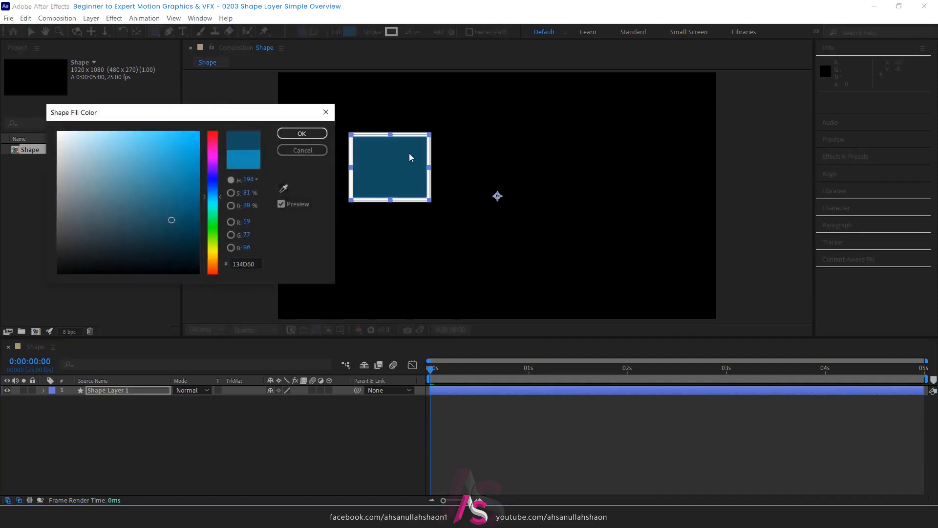
drag(178, 144, 198, 133)
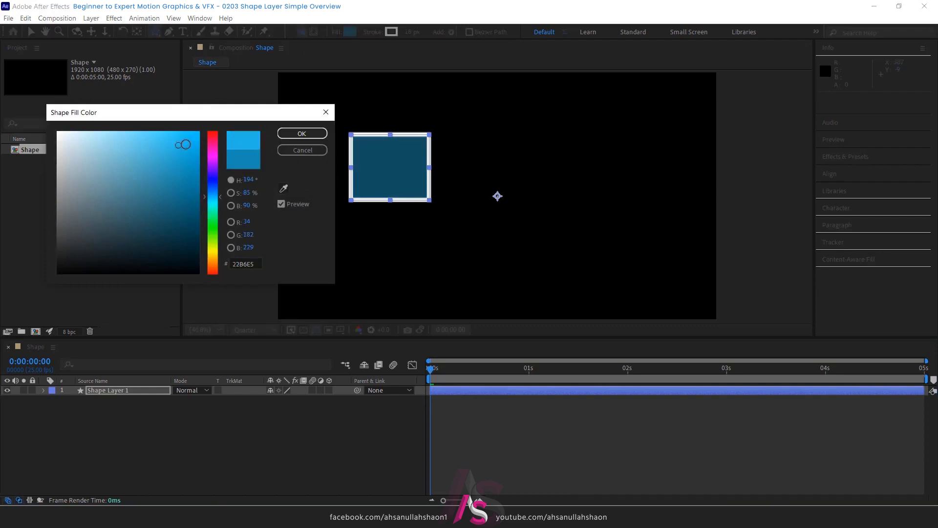
click(209, 154)
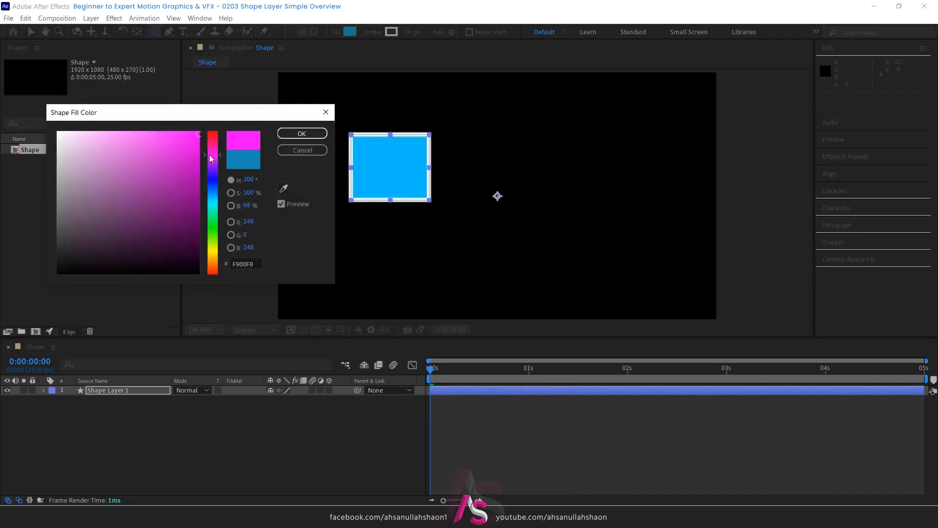
click(302, 133)
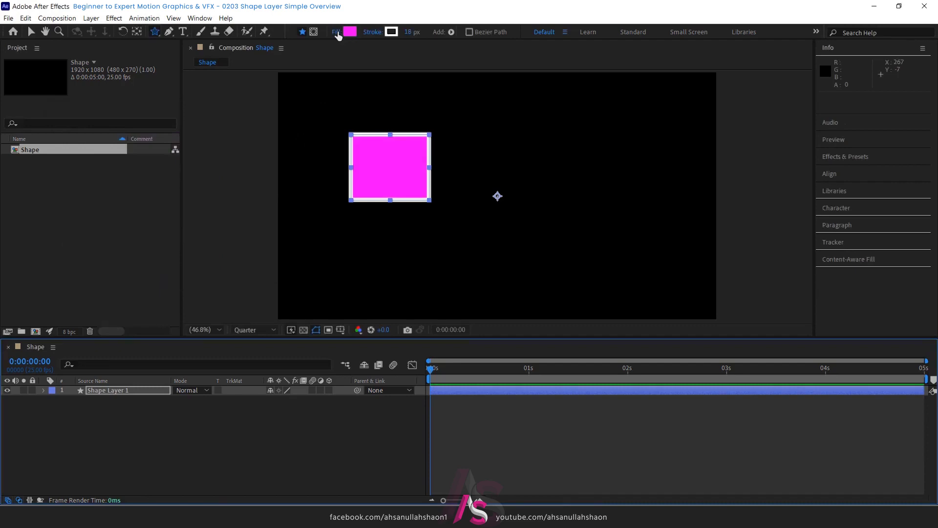
Try Linear Gradient, Radial Gradient and None fills, then return to Solid Color.
click(335, 33)
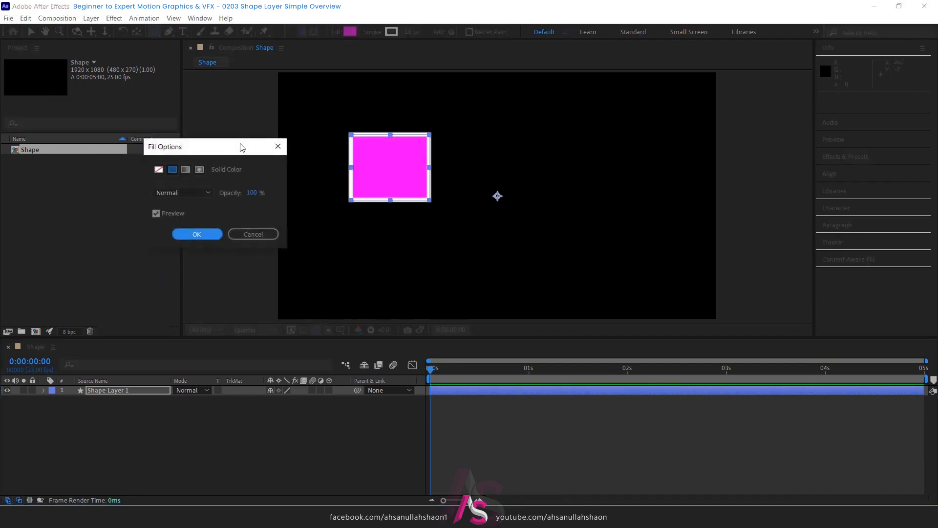
mouse_move(234, 143)
mouse_down()
mouse_move(197, 141)
mouse_move(201, 130)
mouse_up()
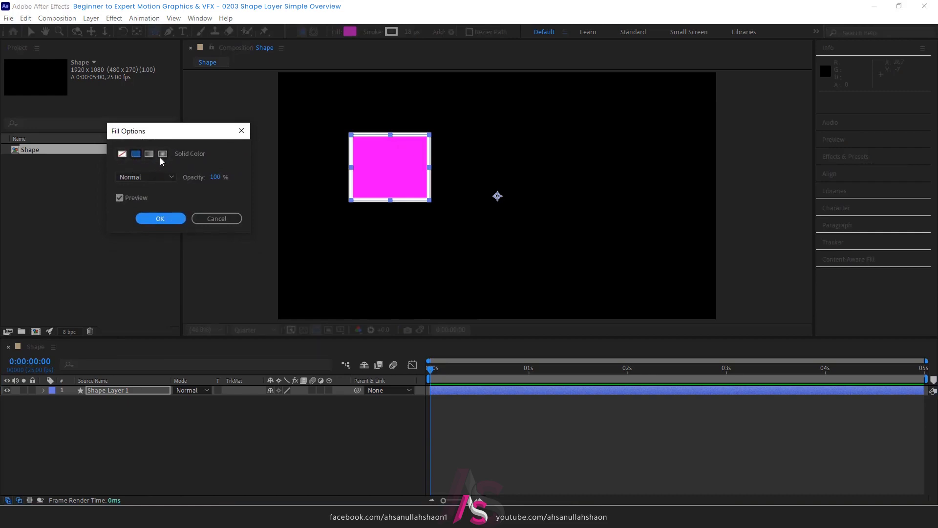
click(147, 153)
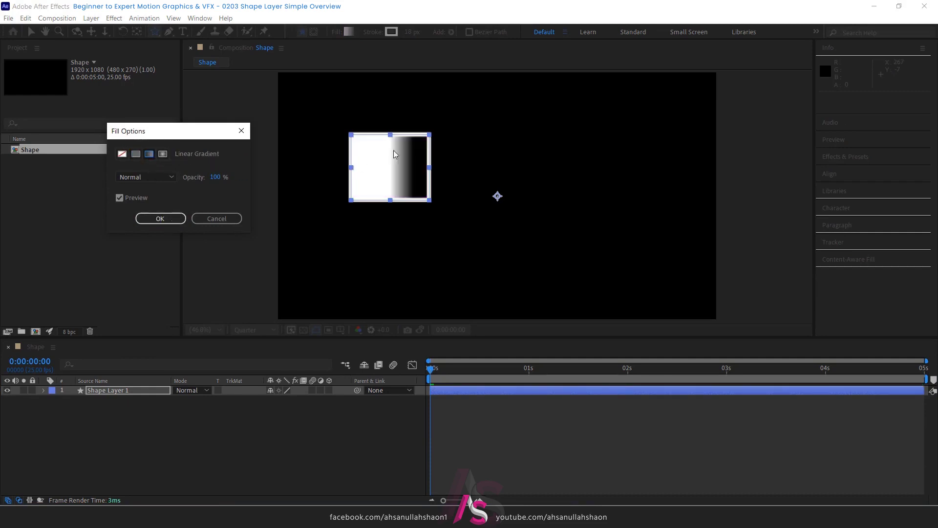
click(162, 154)
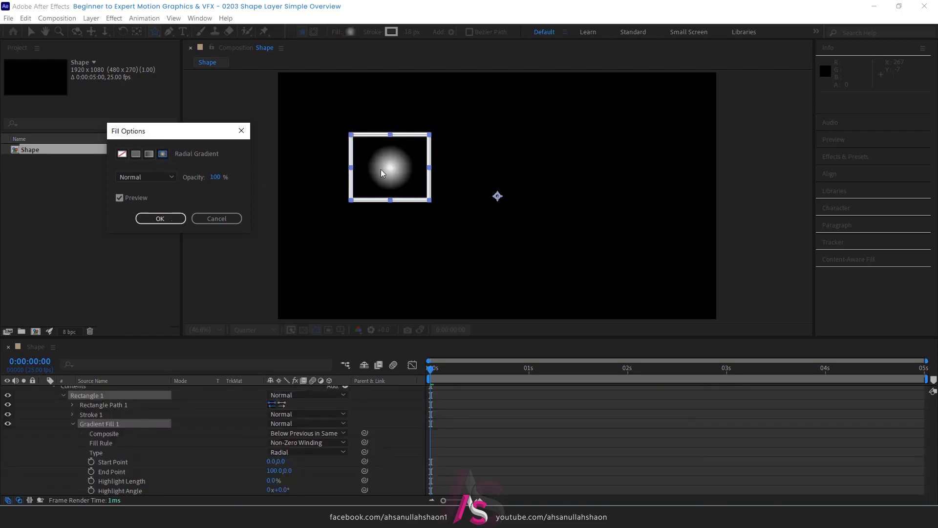
click(122, 155)
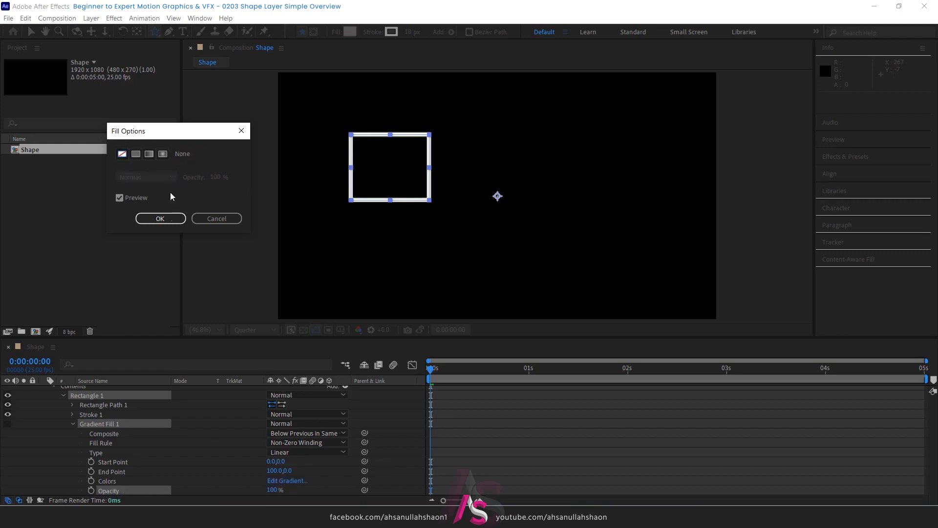
click(136, 155)
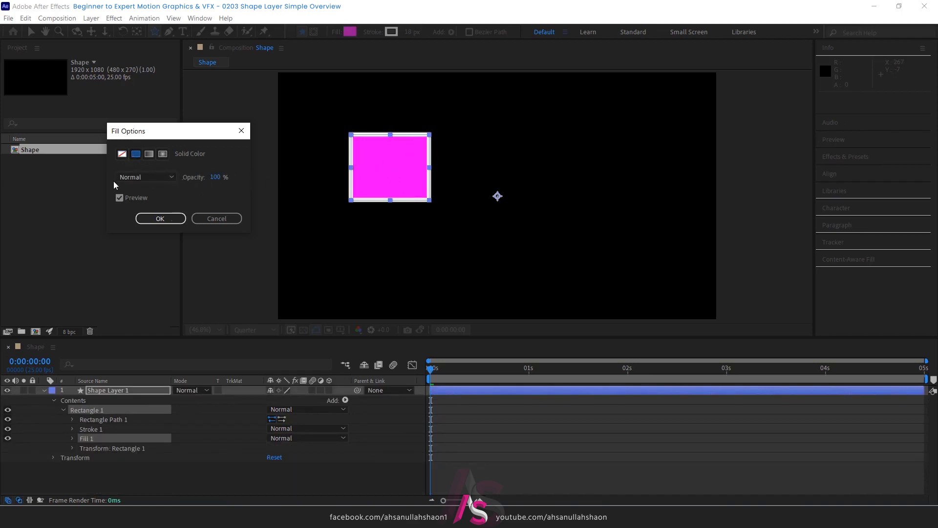
Keep the Normal fill blend mode at 100% opacity and confirm Fill Options.
click(165, 177)
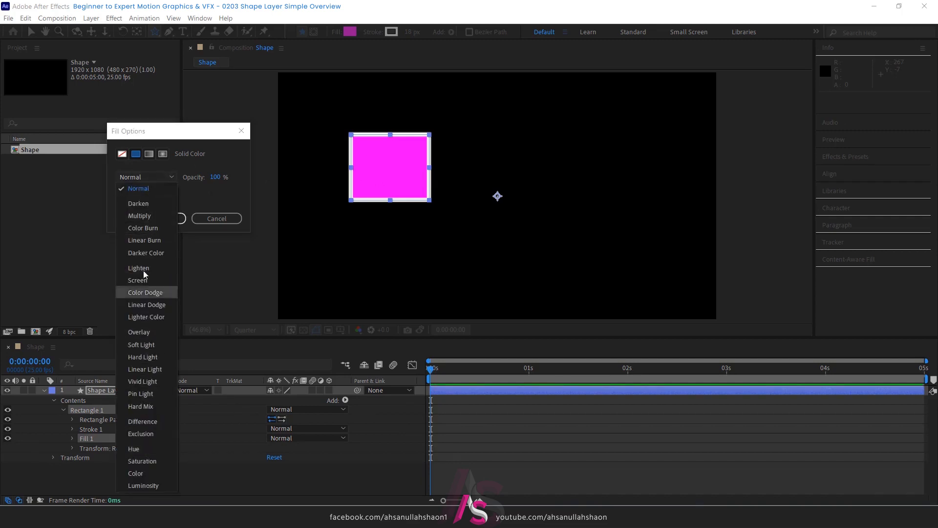
click(168, 177)
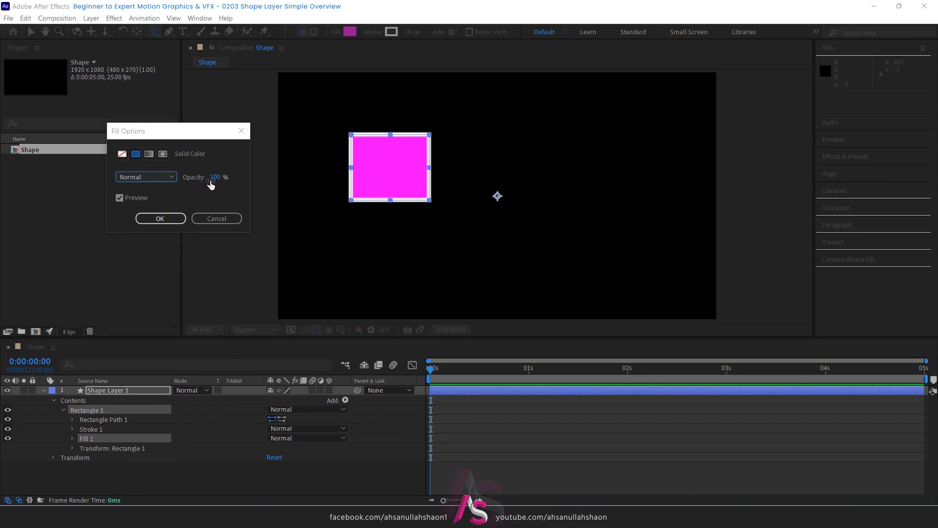
mouse_move(220, 178)
mouse_down()
mouse_move(197, 187)
mouse_move(258, 181)
mouse_move(243, 188)
mouse_up()
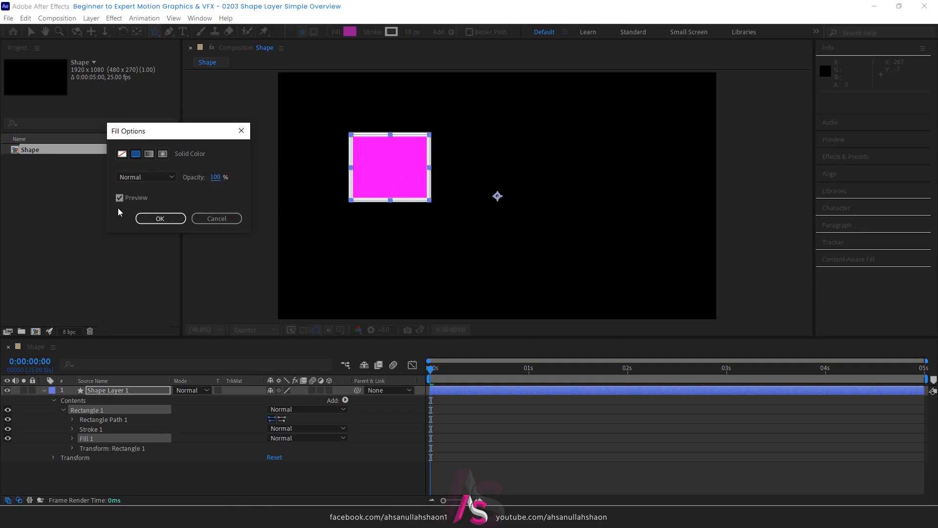
click(161, 218)
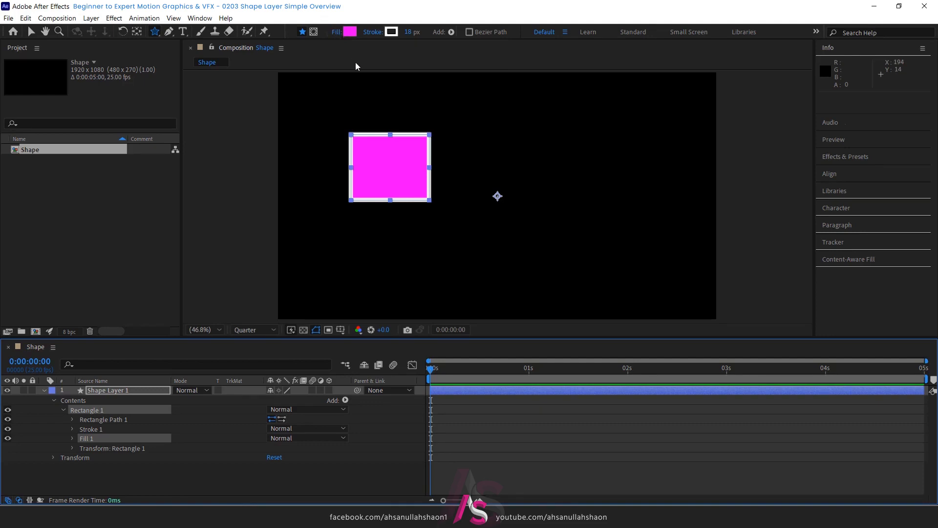
Set the rectangle's fill to None, leaving only the white outline.
click(336, 32)
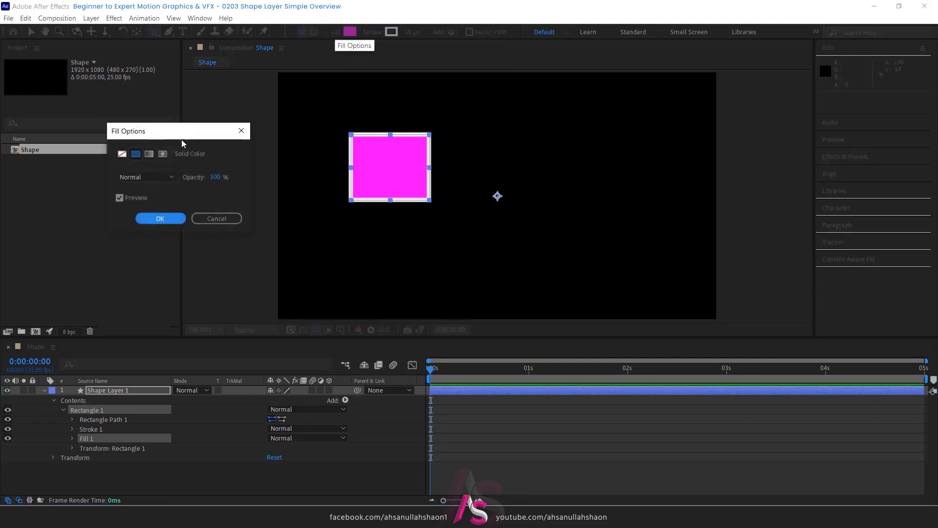
click(122, 153)
click(163, 218)
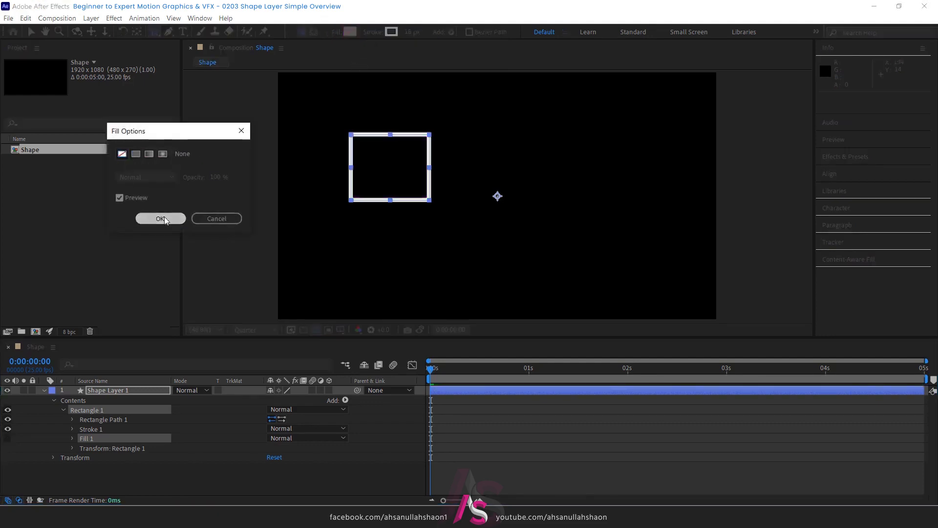
Restore the rectangle's solid magenta fill.
click(336, 32)
click(136, 154)
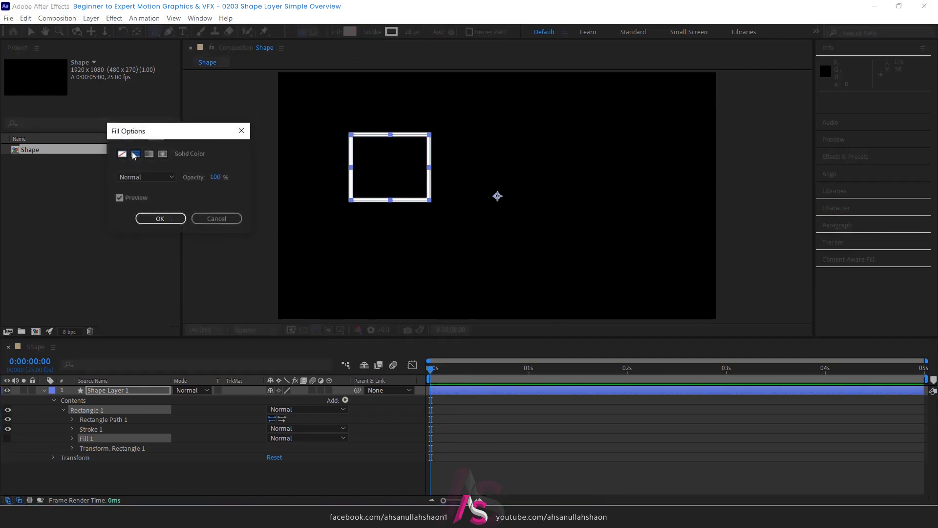
click(165, 218)
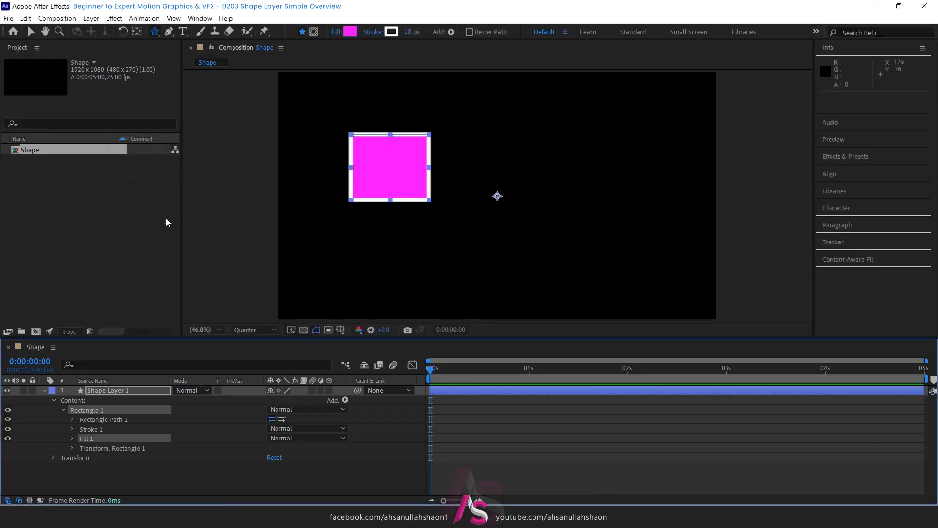
Cycle the stroke through Linear Gradient, Radial Gradient and None, ending on solid white.
click(43, 390)
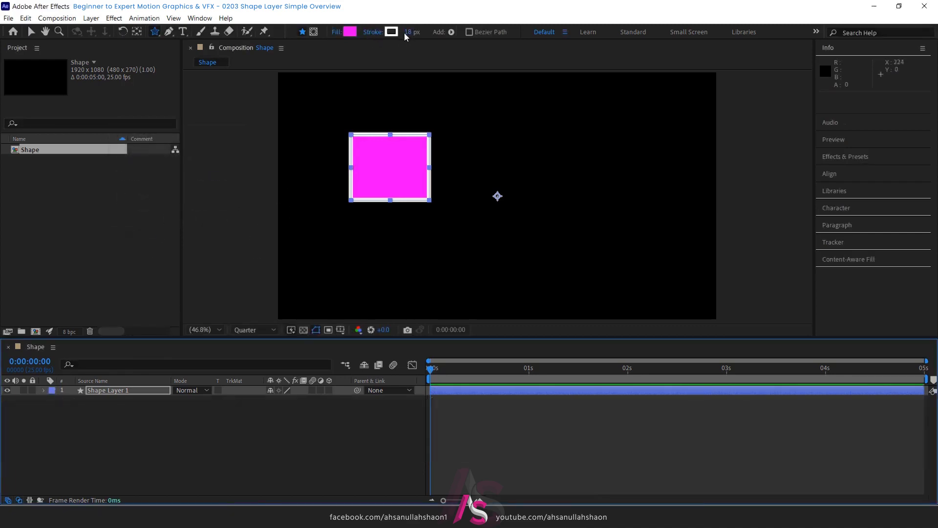
click(373, 35)
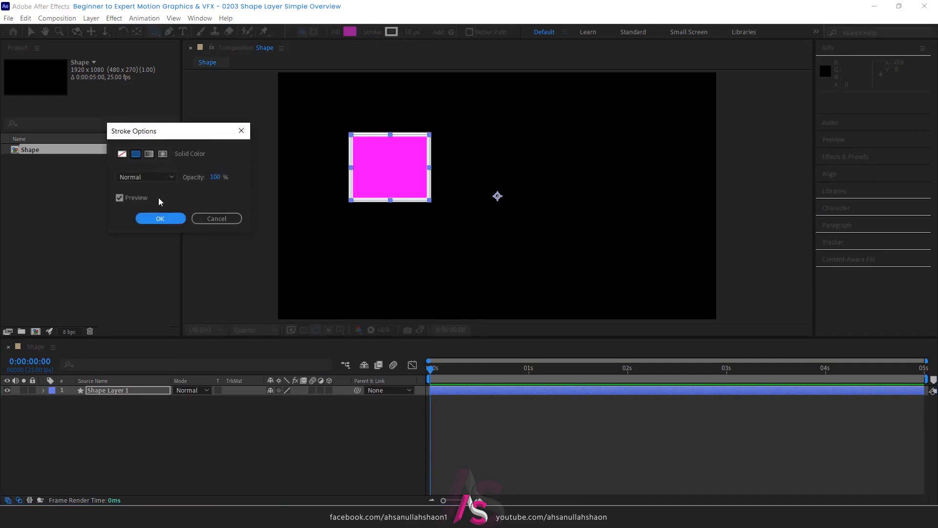
click(149, 153)
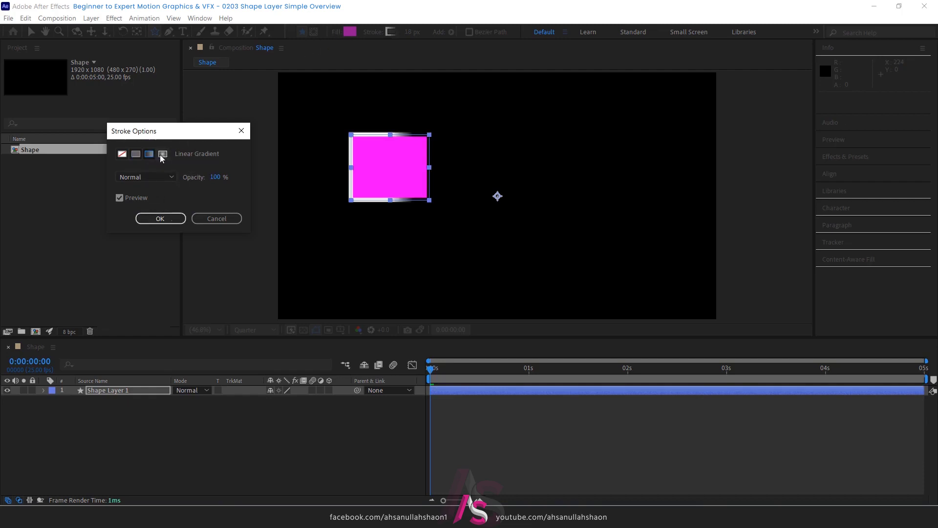
click(163, 156)
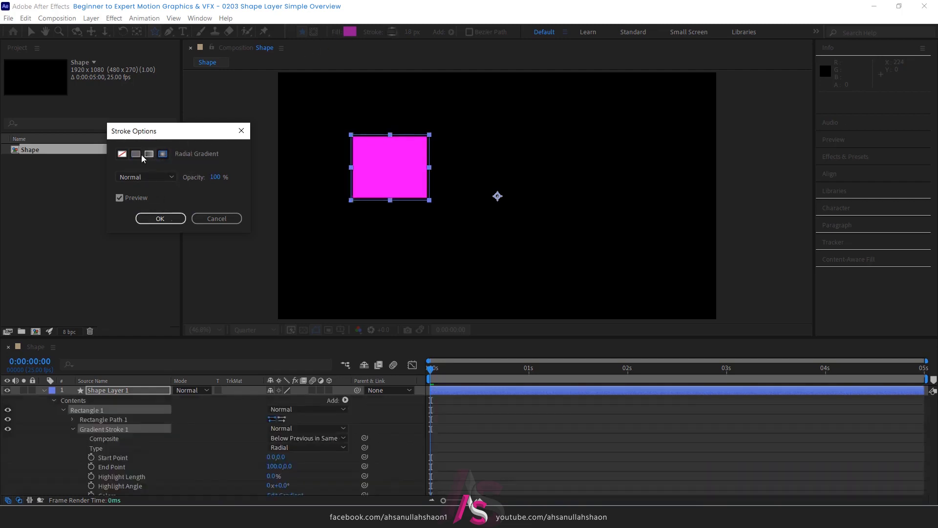
click(121, 154)
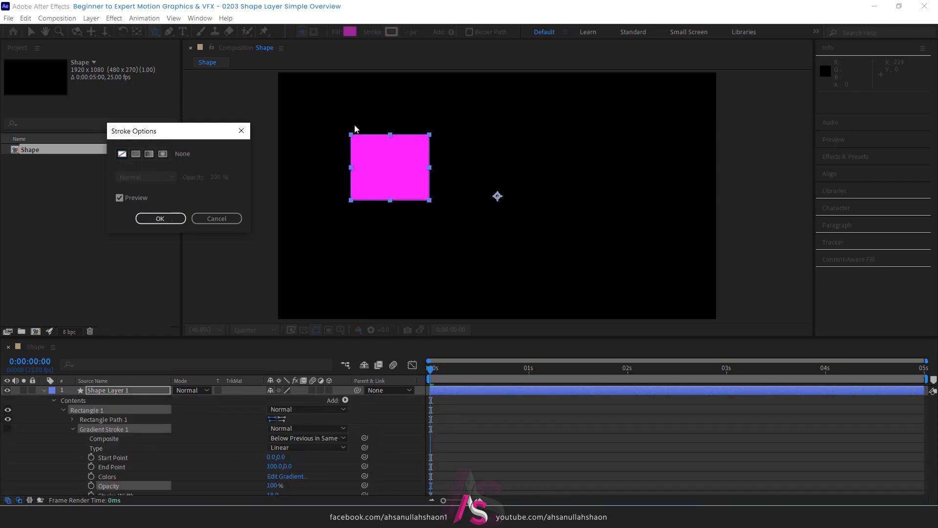
click(136, 154)
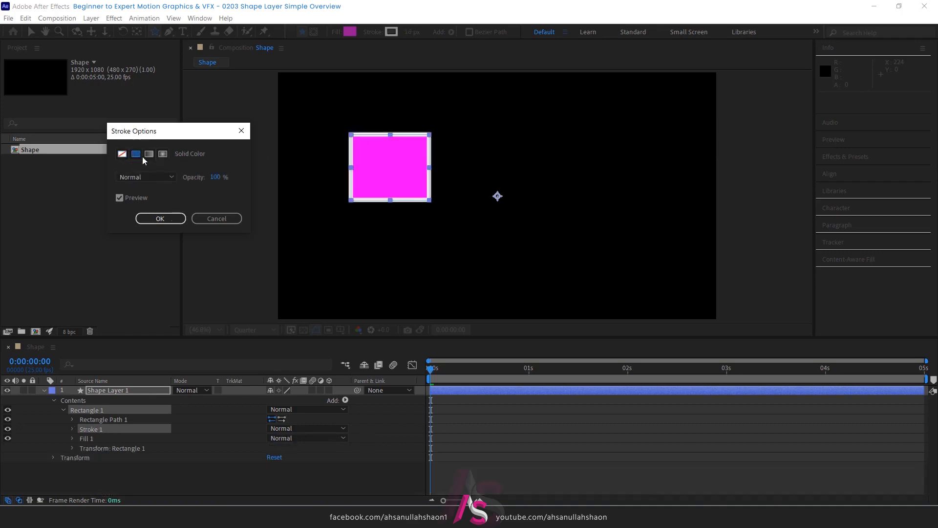
click(161, 219)
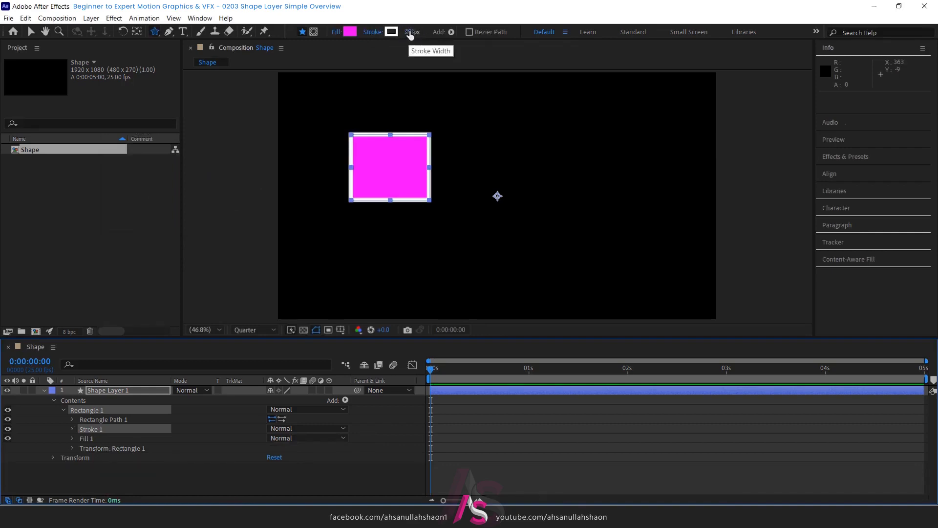
Widen the white stroke from 18 px to 90 px with the Stroke Width scrubber.
drag(409, 34, 434, 32)
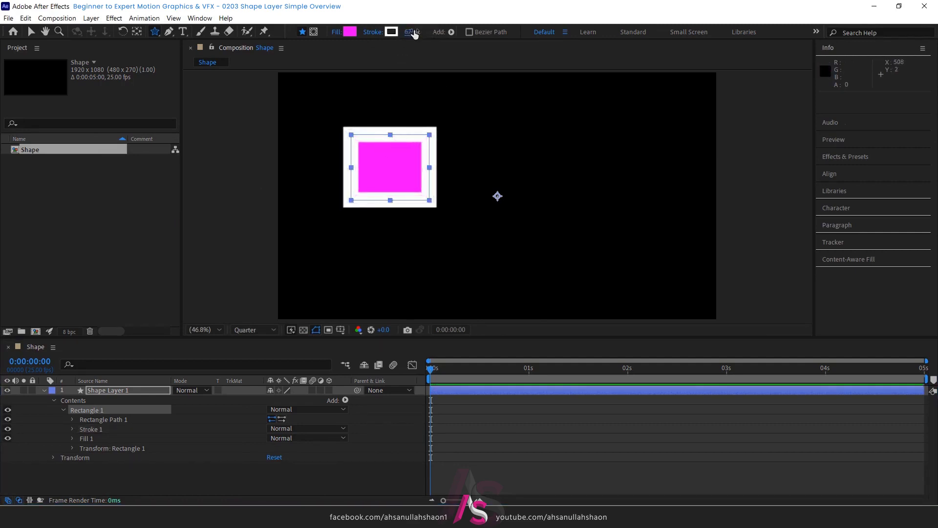
drag(417, 31, 445, 31)
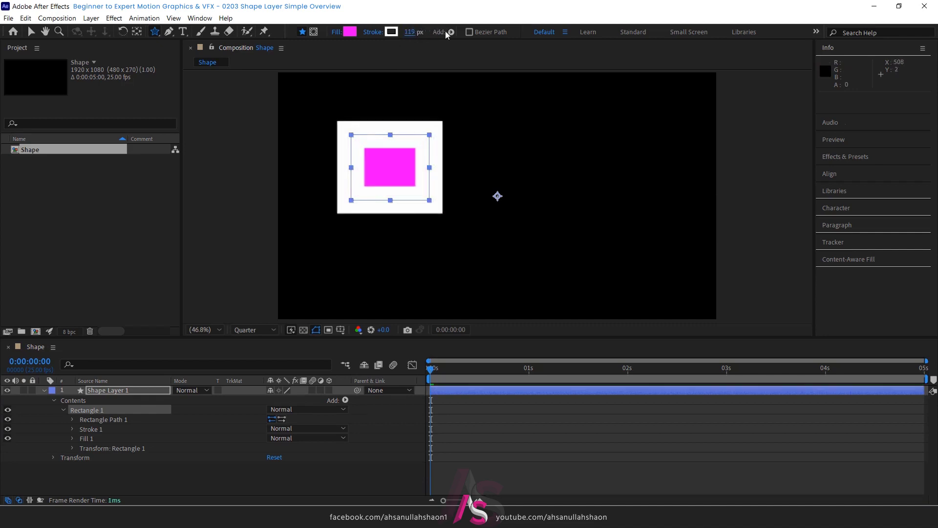
key(period)
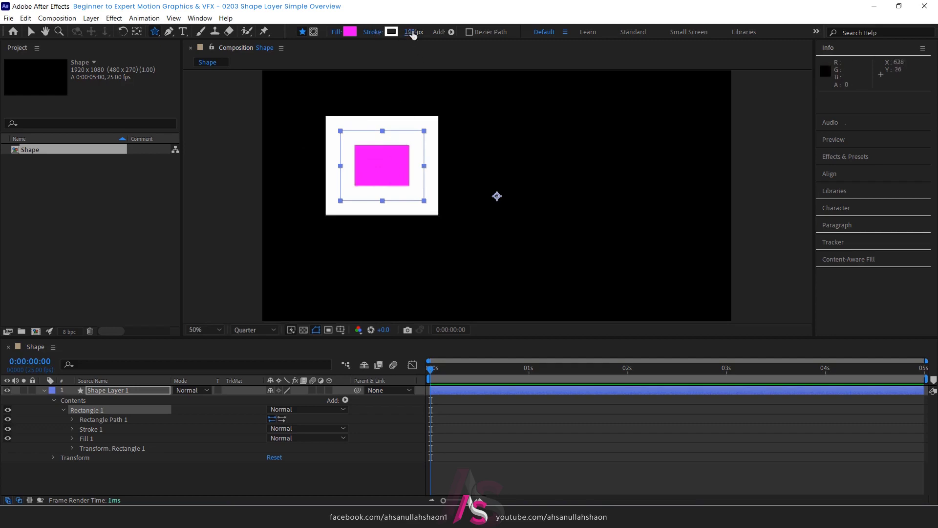
drag(415, 31, 430, 31)
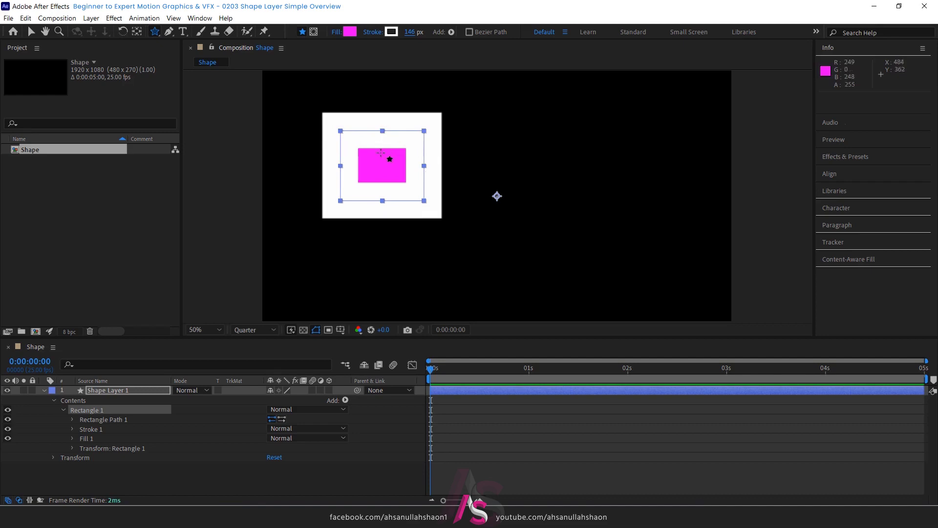
mouse_move(410, 32)
mouse_down()
mouse_move(392, 53)
mouse_move(403, 57)
mouse_up()
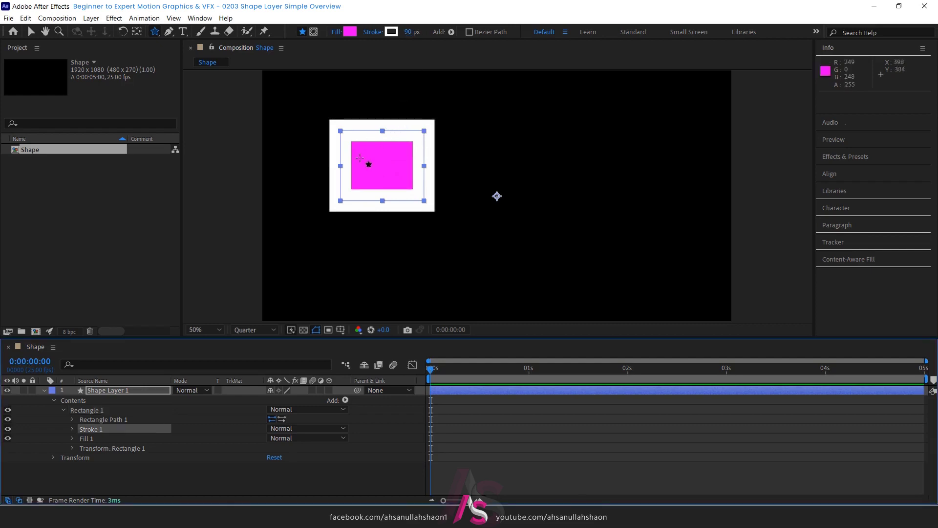
Reorder Rectangle 1's contents so Stroke 1 sits below Fill 1.
click(102, 393)
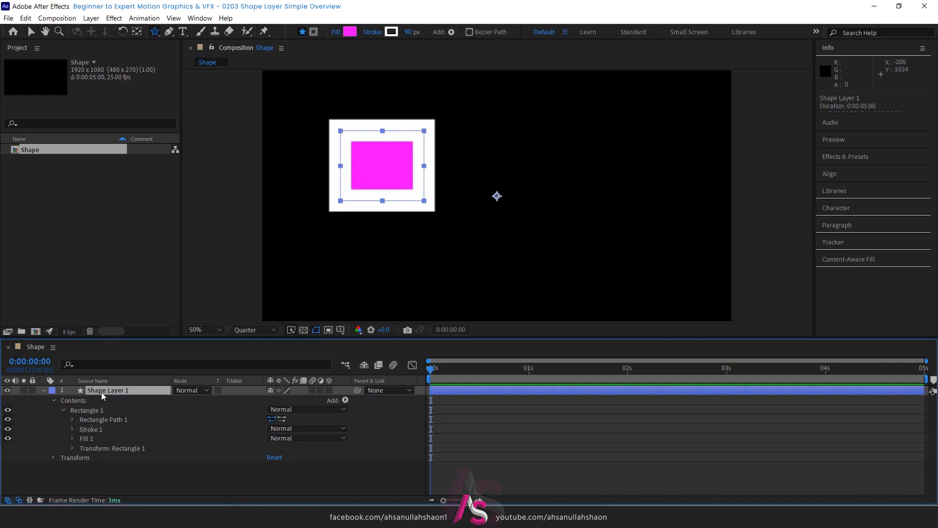
click(54, 399)
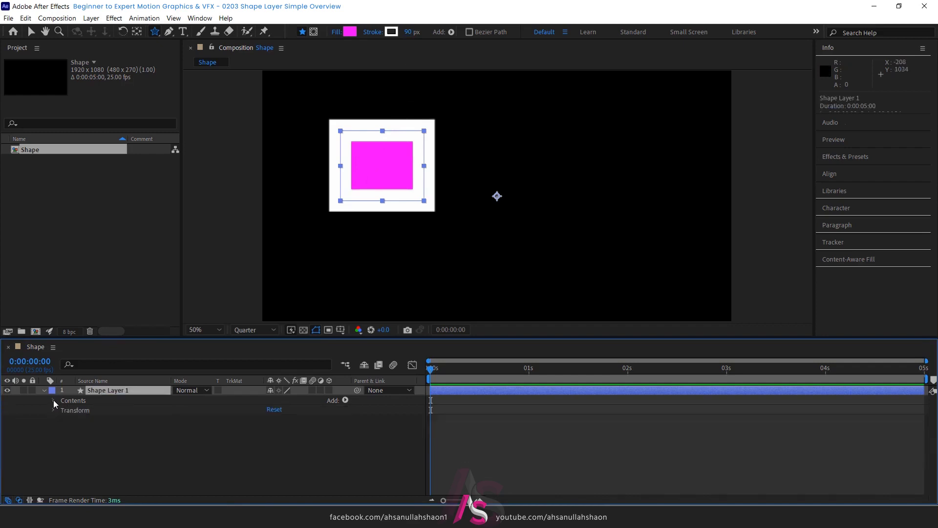
click(53, 400)
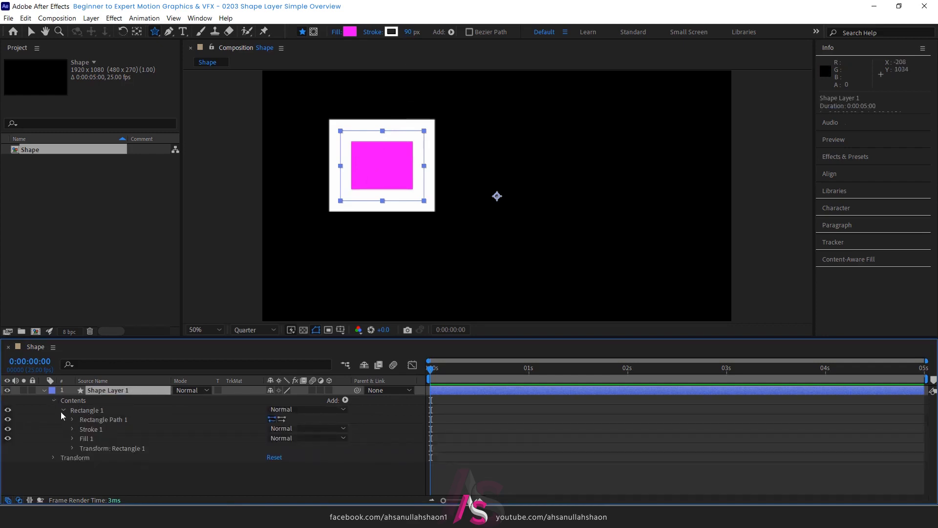
click(88, 429)
click(86, 439)
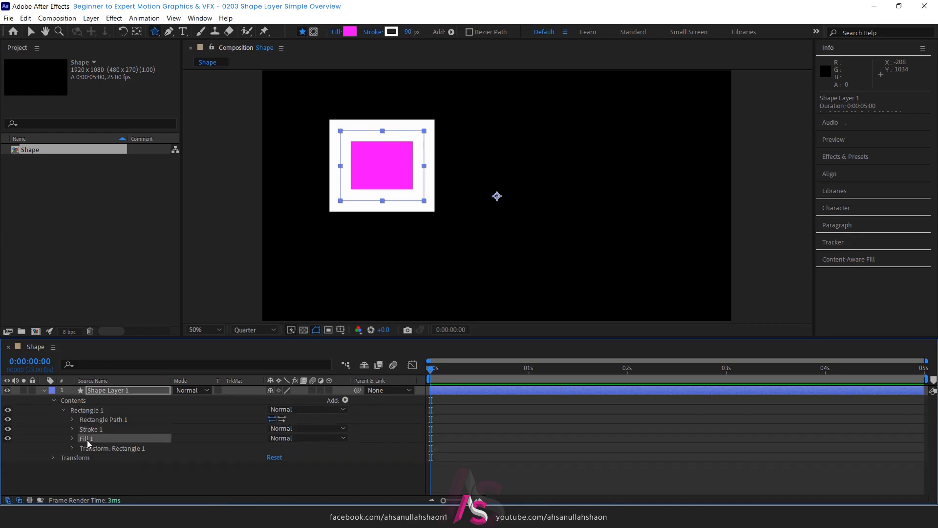
click(91, 430)
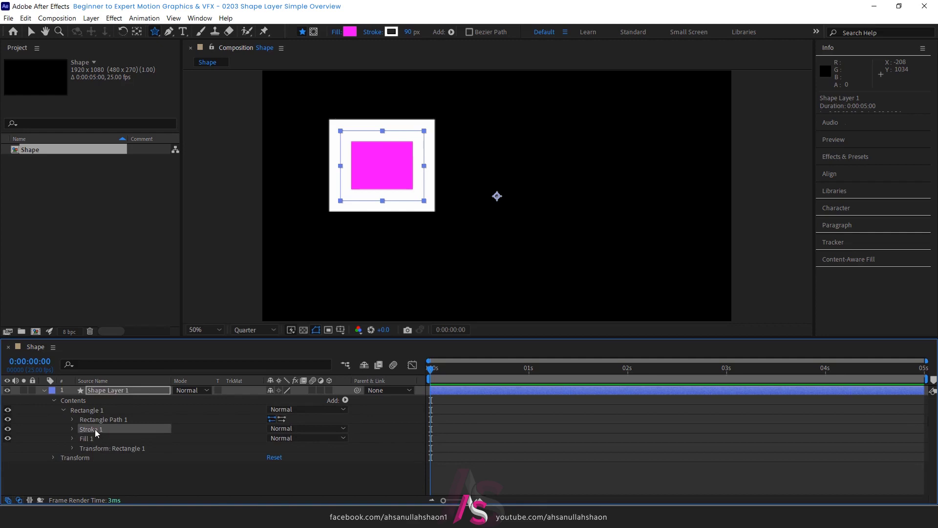
drag(95, 429, 94, 442)
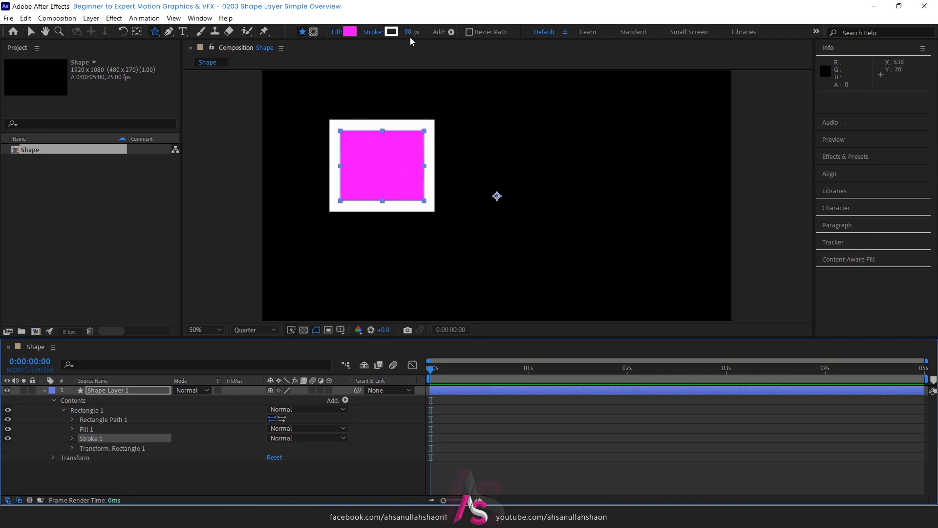
Scrub the stroke width up to 186 px, then down to 129 px, and collapse the layer.
drag(409, 32, 464, 33)
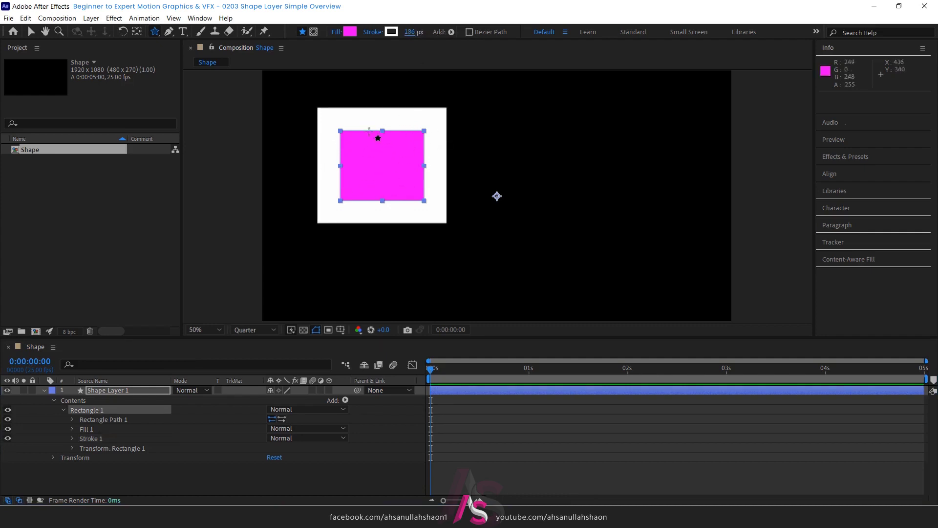
drag(409, 34, 393, 47)
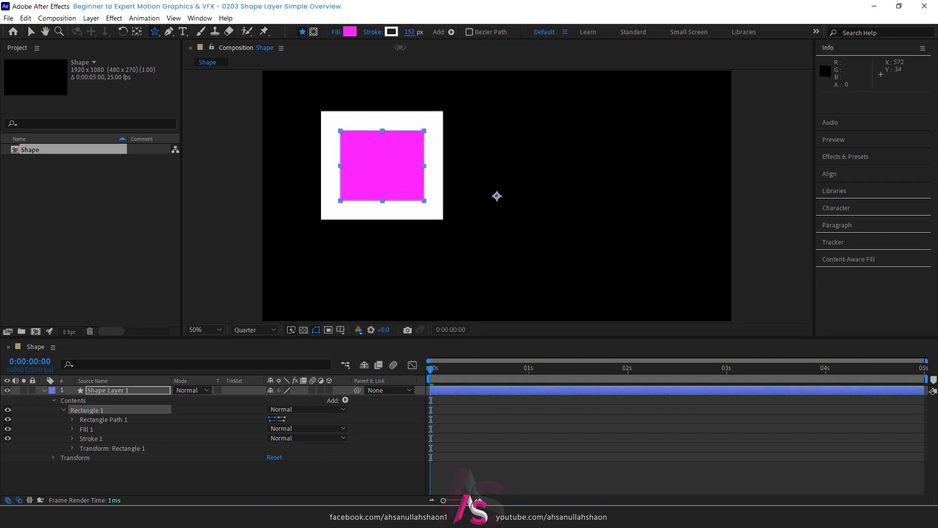
click(44, 390)
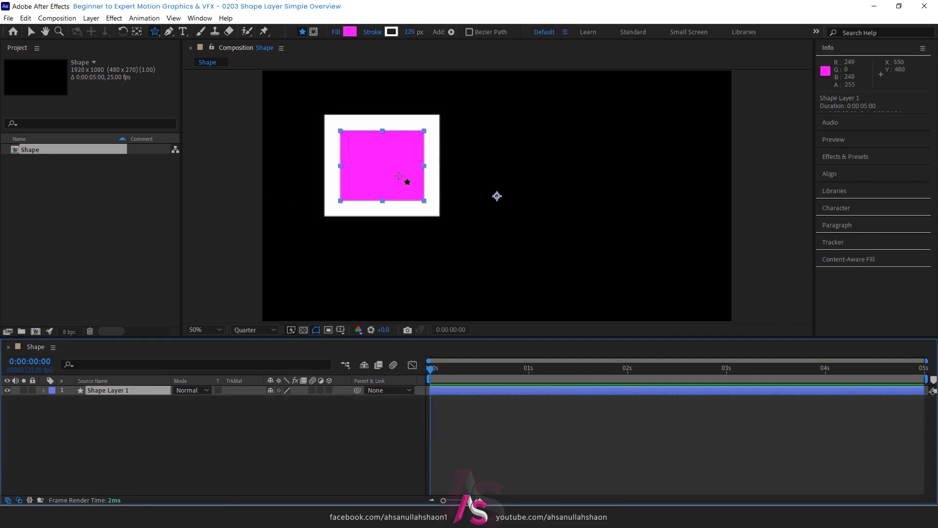